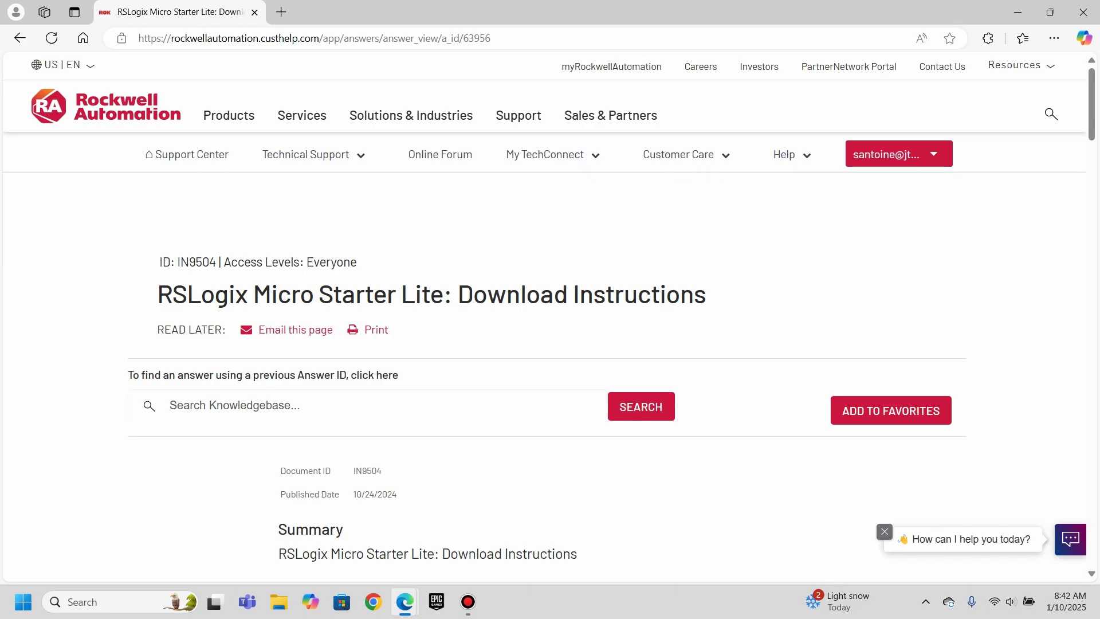
Scroll through the Knowledgebase article to read its download and unlock instructions
{"action": "scroll", "coordinate": [550, 316], "scroll_direction": "down", "scroll_amount": 20}
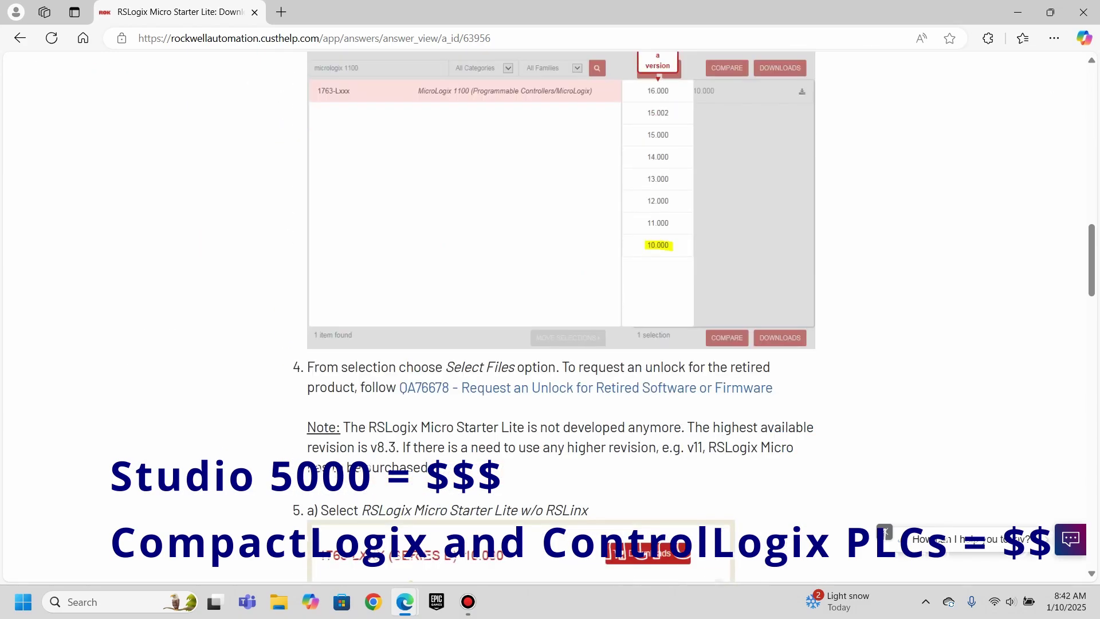
{"action": "scroll", "coordinate": [550, 315], "scroll_direction": "down", "scroll_amount": 15}
{"action": "scroll", "coordinate": [550, 315], "scroll_direction": "up", "scroll_amount": 20}
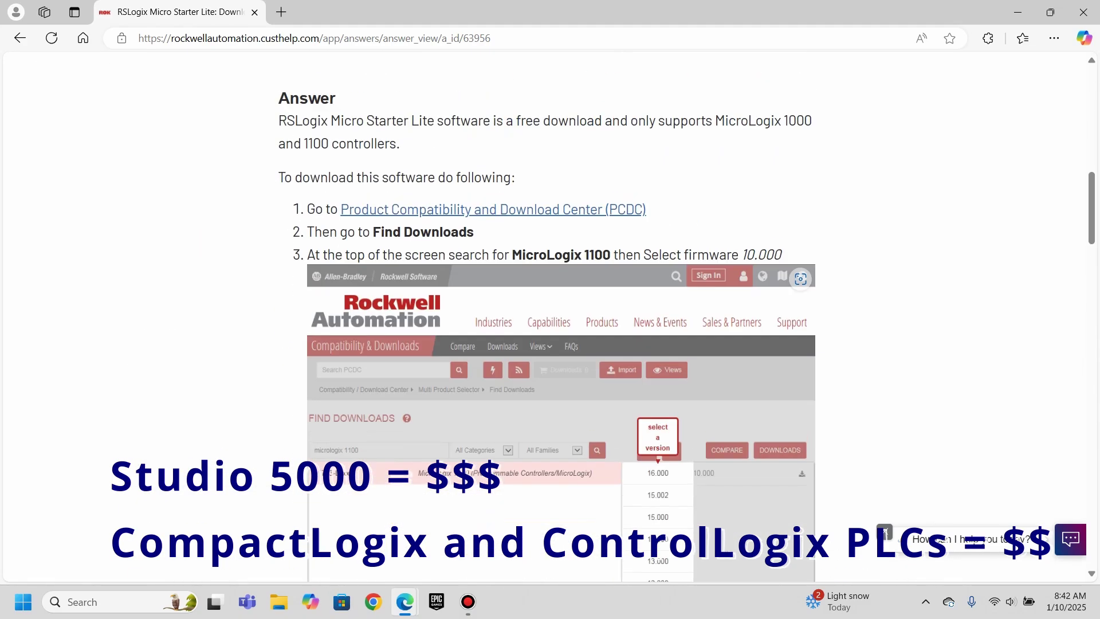
{"action": "scroll", "coordinate": [550, 315], "scroll_direction": "up", "scroll_amount": 10}
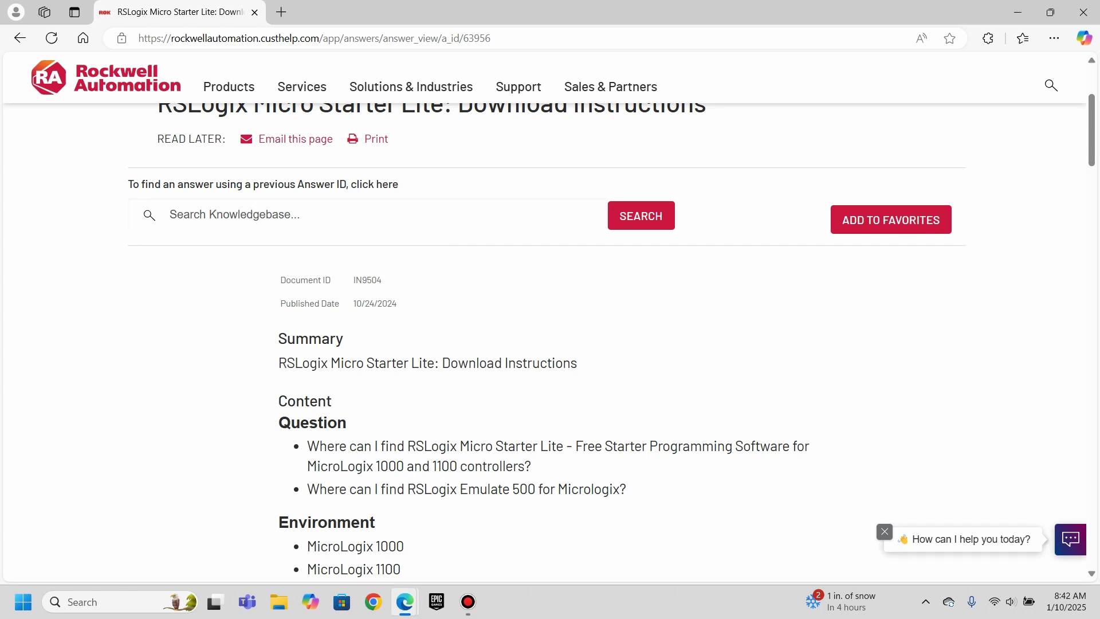
{"action": "scroll", "coordinate": [544, 344], "scroll_direction": "up", "scroll_amount": 3}
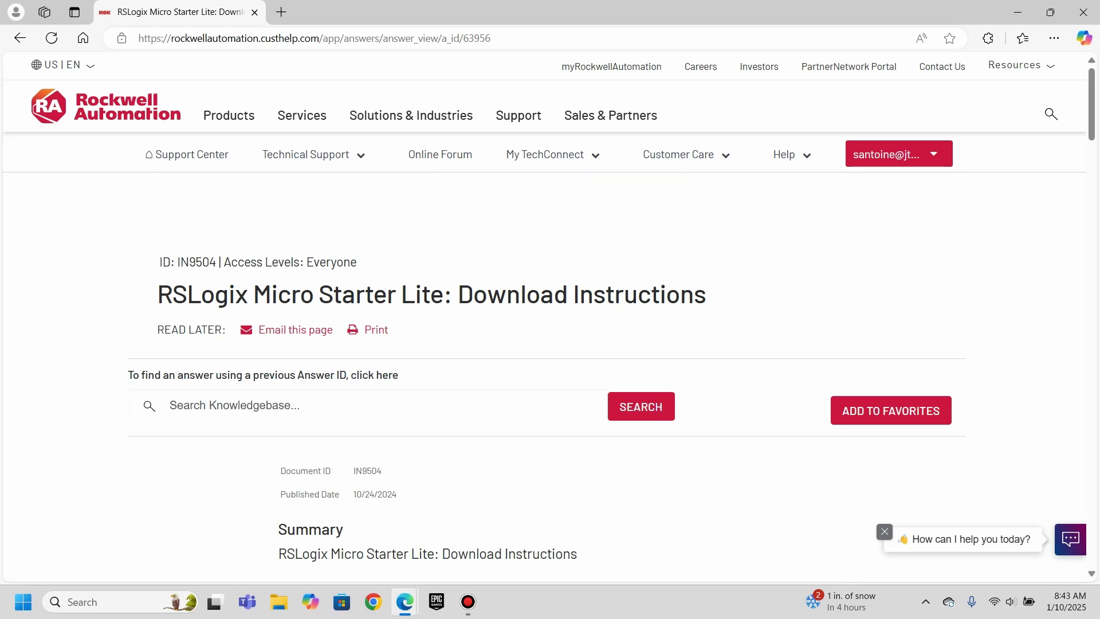
{"action": "scroll", "coordinate": [550, 344], "scroll_direction": "down", "scroll_amount": 6}
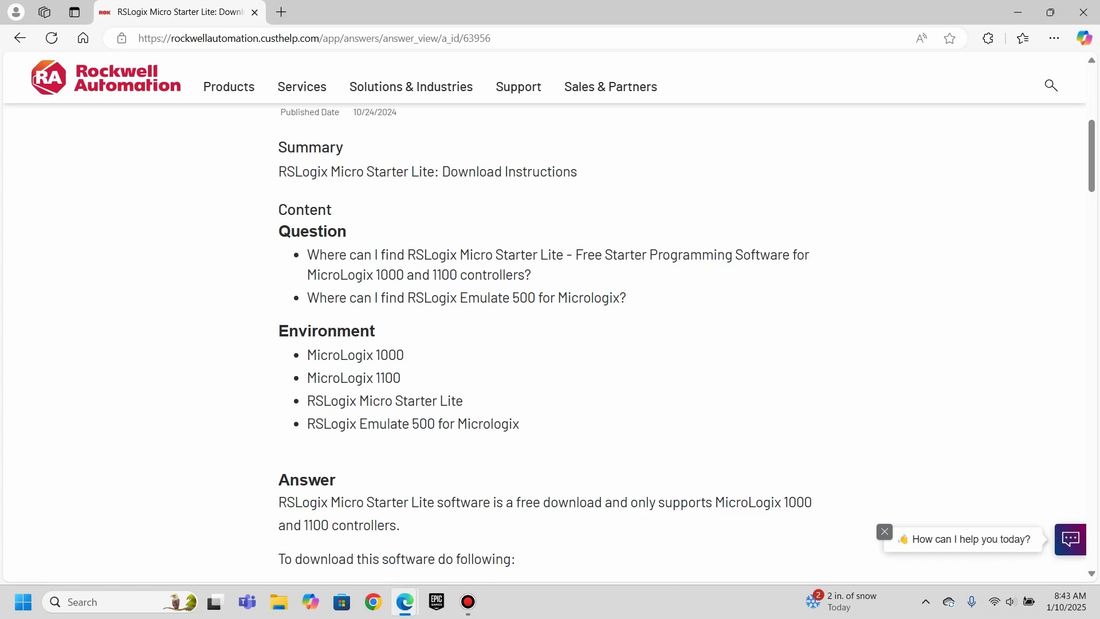
{"action": "scroll", "coordinate": [547, 315], "scroll_direction": "down", "scroll_amount": 3}
{"action": "scroll", "coordinate": [547, 315], "scroll_direction": "up", "scroll_amount": 10}
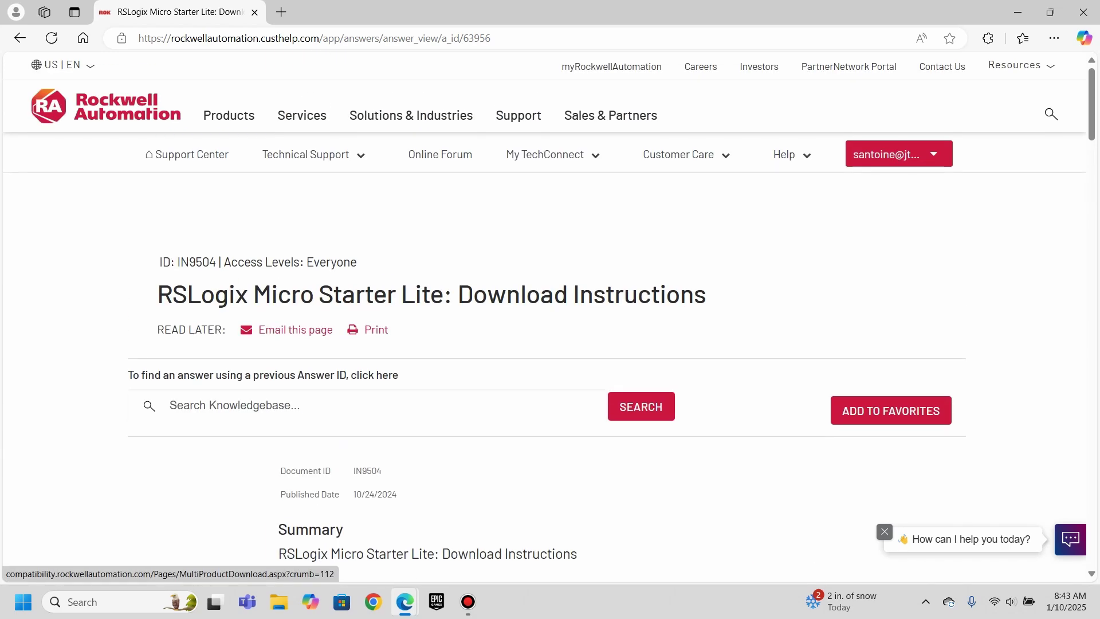
{"action": "scroll", "coordinate": [547, 315], "scroll_direction": "down", "scroll_amount": 3}
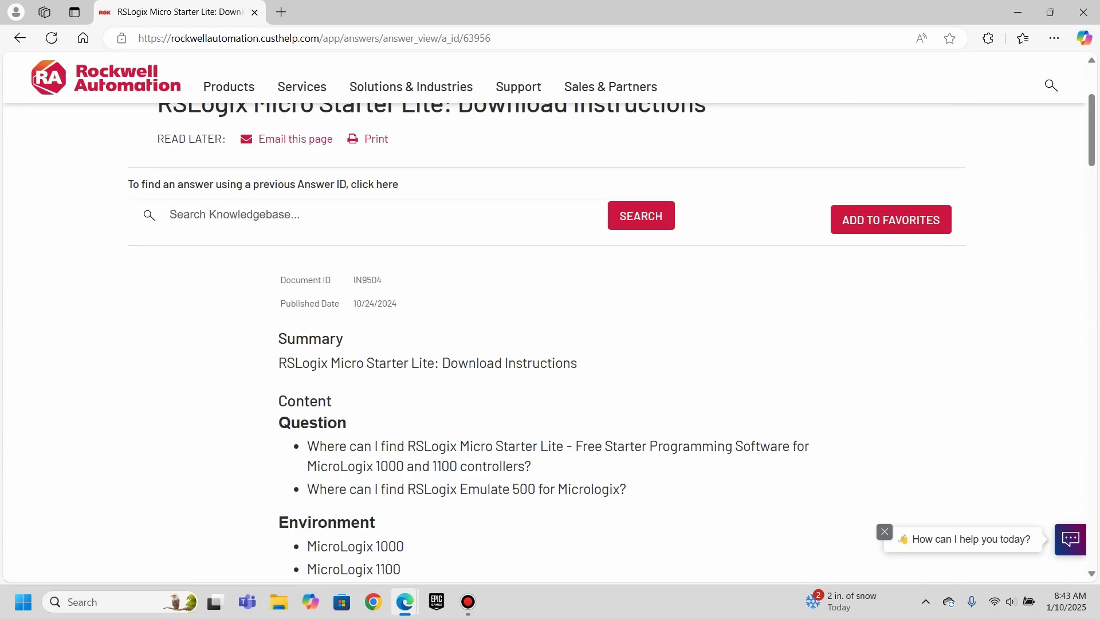
{"action": "scroll", "coordinate": [547, 315], "scroll_direction": "up", "scroll_amount": 3}
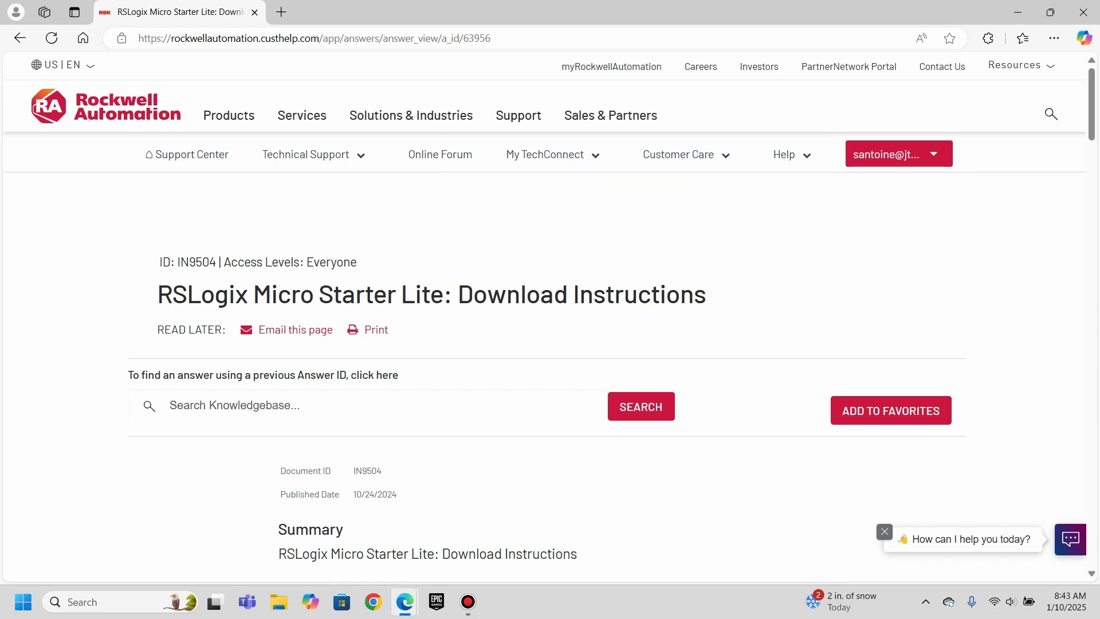
{"action": "scroll", "coordinate": [550, 343], "scroll_direction": "down", "scroll_amount": 3}
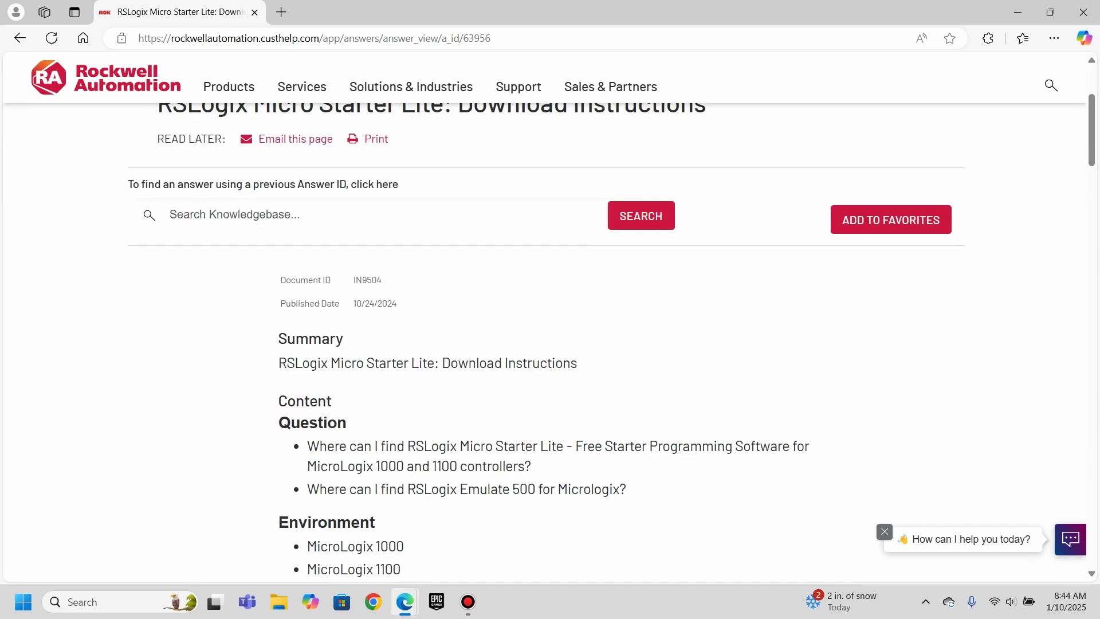
{"action": "scroll", "coordinate": [550, 344], "scroll_direction": "down", "scroll_amount": 3}
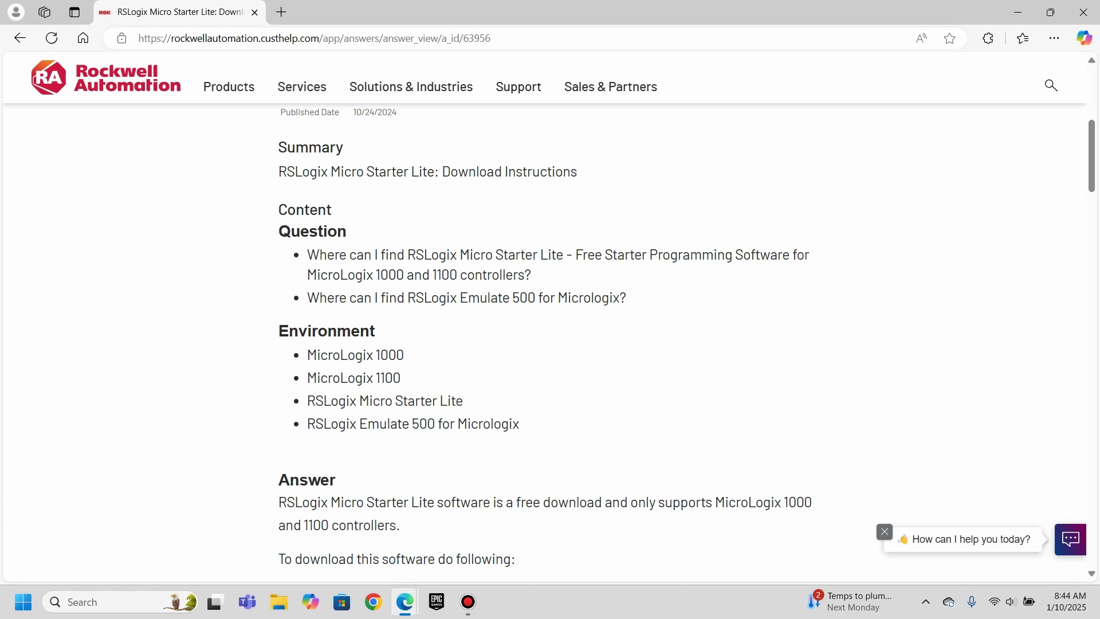
{"action": "scroll", "coordinate": [550, 315], "scroll_direction": "down", "scroll_amount": 3}
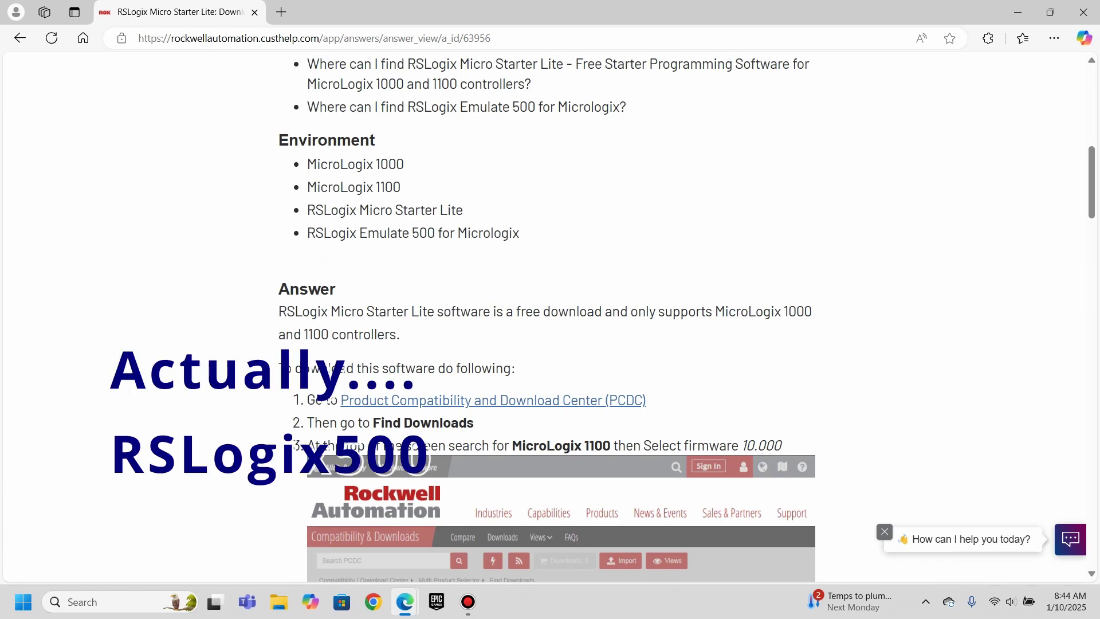
{"action": "scroll", "coordinate": [550, 315], "scroll_direction": "down", "scroll_amount": 3}
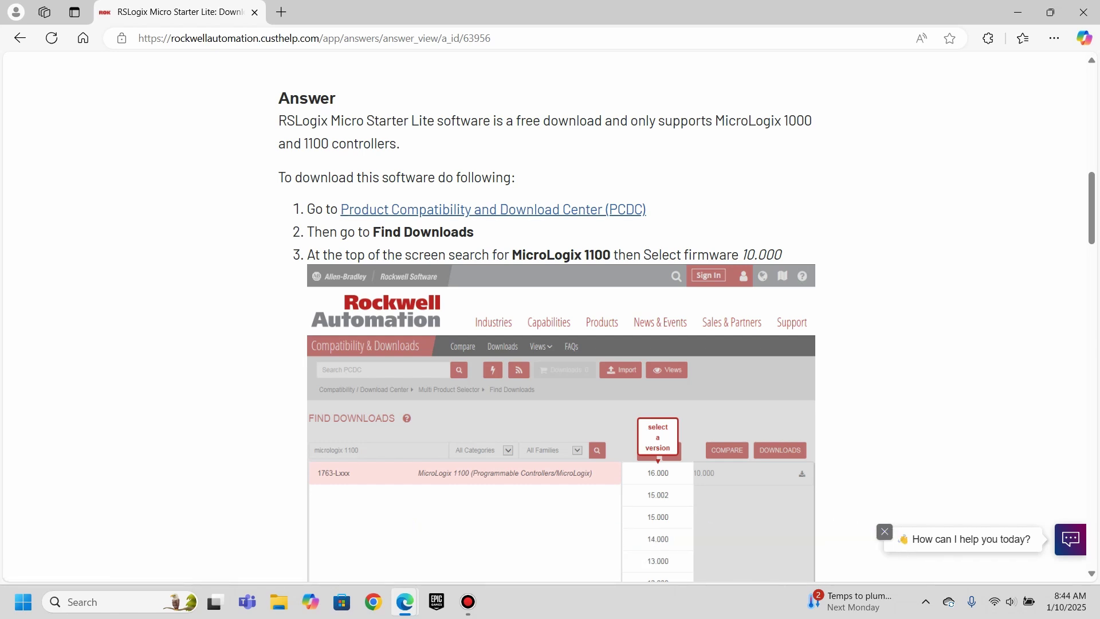
{"action": "scroll", "coordinate": [550, 318], "scroll_direction": "down", "scroll_amount": 3}
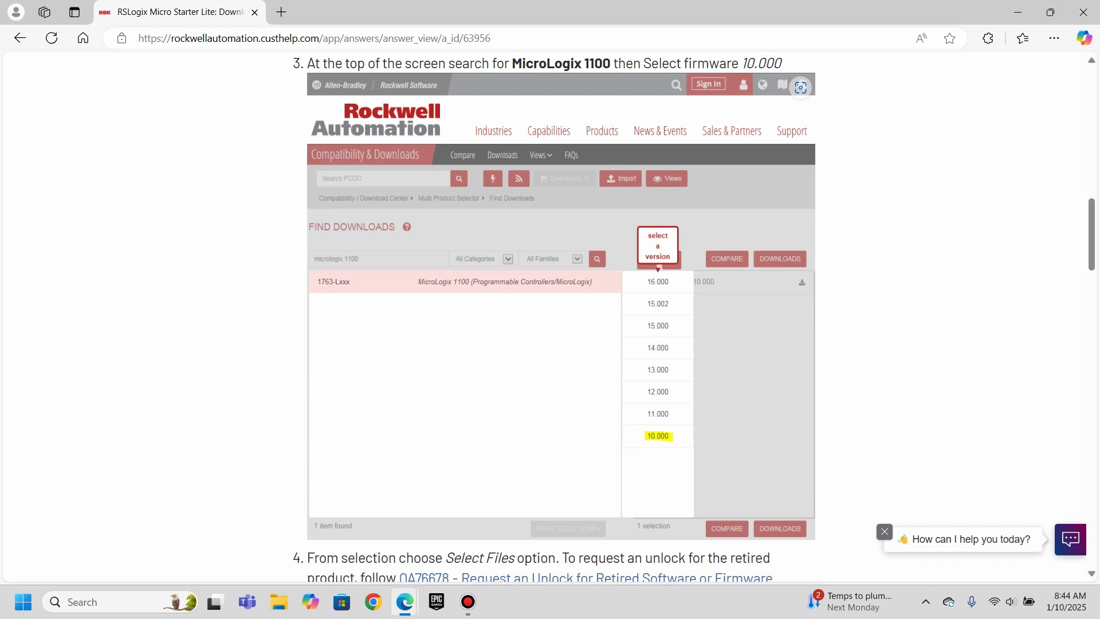
{"action": "scroll", "coordinate": [550, 318], "scroll_direction": "up", "scroll_amount": 3}
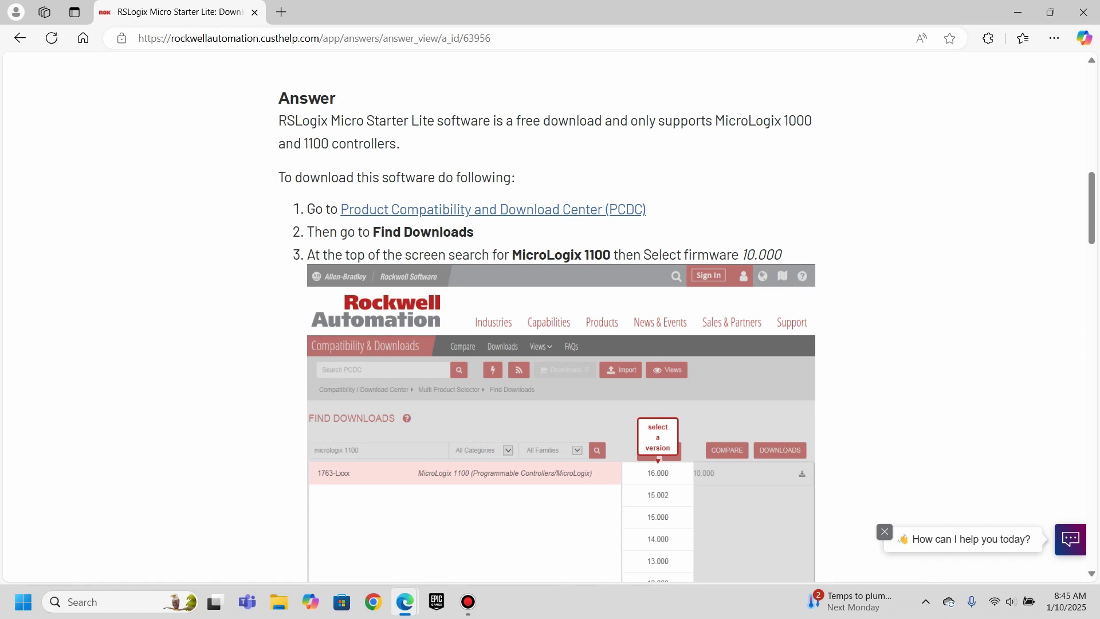
{"action": "scroll", "coordinate": [550, 318], "scroll_direction": "down", "scroll_amount": 3}
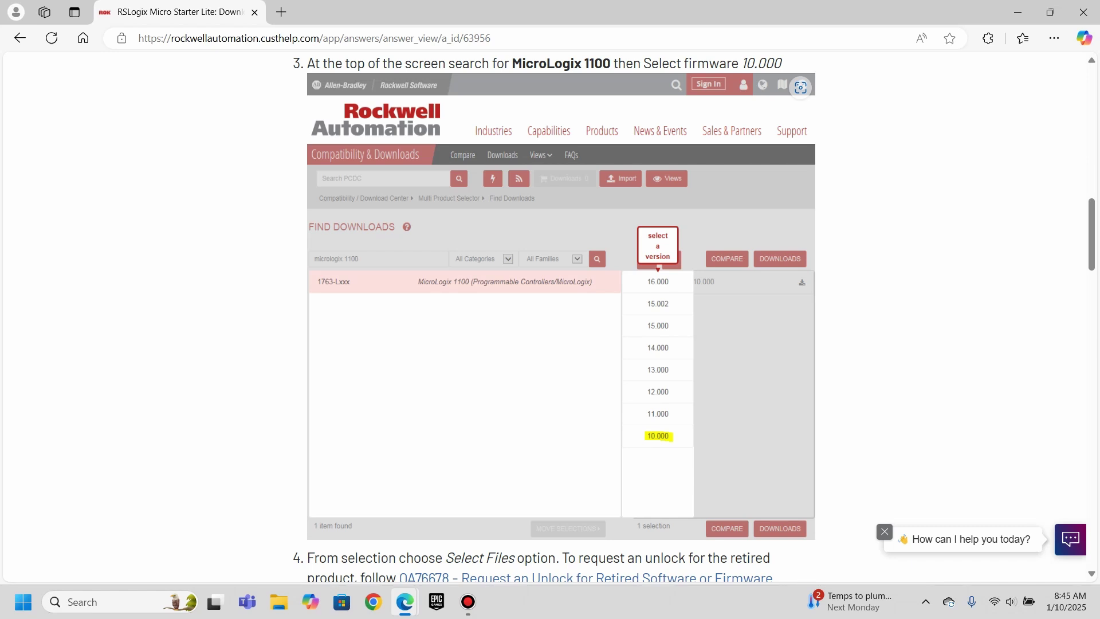
{"action": "scroll", "coordinate": [550, 315], "scroll_direction": "down", "scroll_amount": 3}
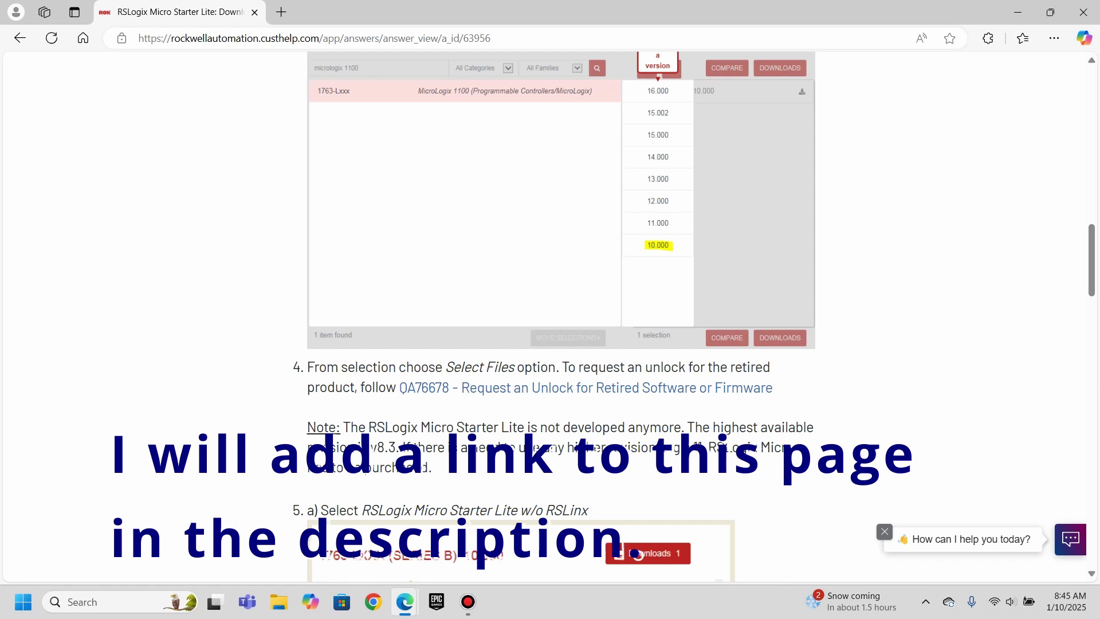
{"action": "scroll", "coordinate": [550, 315], "scroll_direction": "down", "scroll_amount": 3}
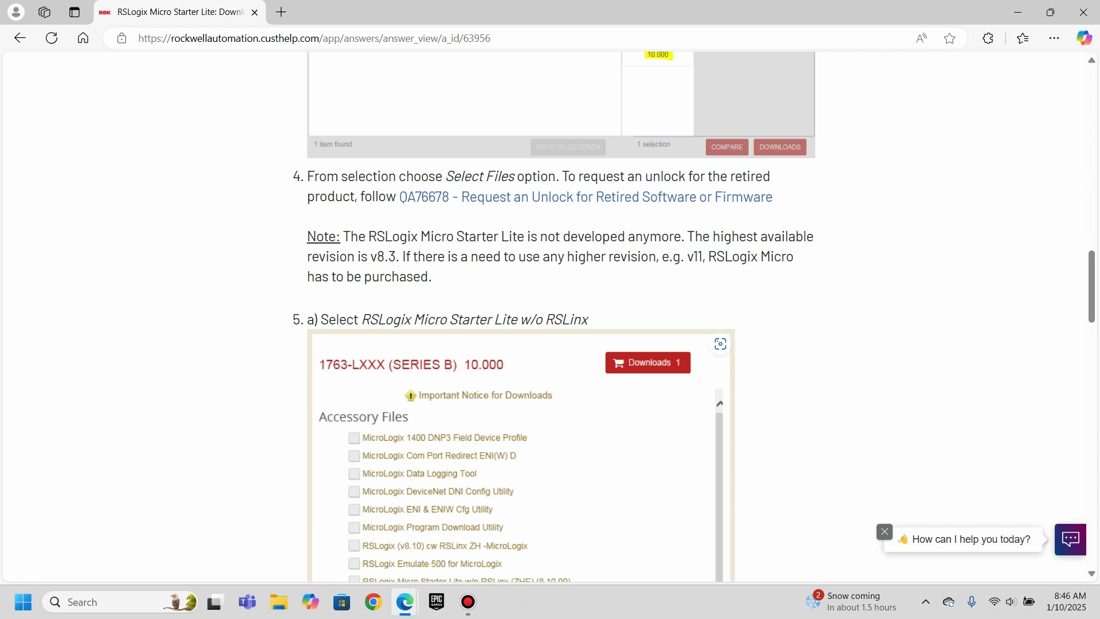
{"action": "scroll", "coordinate": [550, 315], "scroll_direction": "down", "scroll_amount": 6}
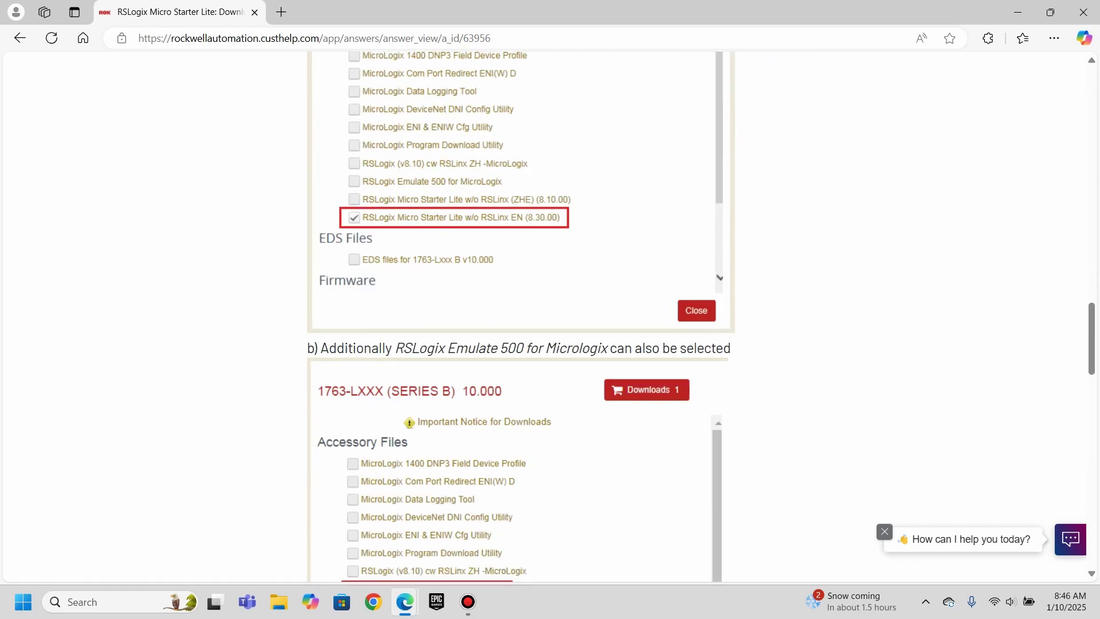
{"action": "scroll", "coordinate": [550, 315], "scroll_direction": "up", "scroll_amount": 3}
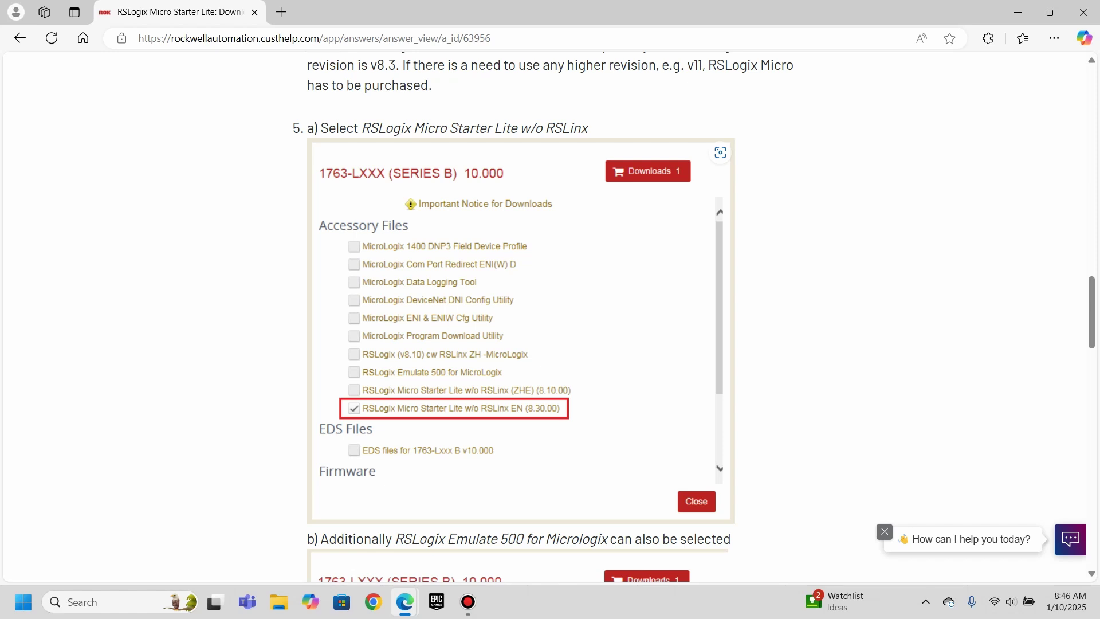
Check the article's screenshot, then scroll back up to step 1's PCDC Find Downloads link
{"action": "right_click", "coordinate": [561, 97]}
{"action": "key", "text": "Escape"}
{"action": "scroll", "coordinate": [521, 315], "scroll_direction": "down", "scroll_amount": 6}
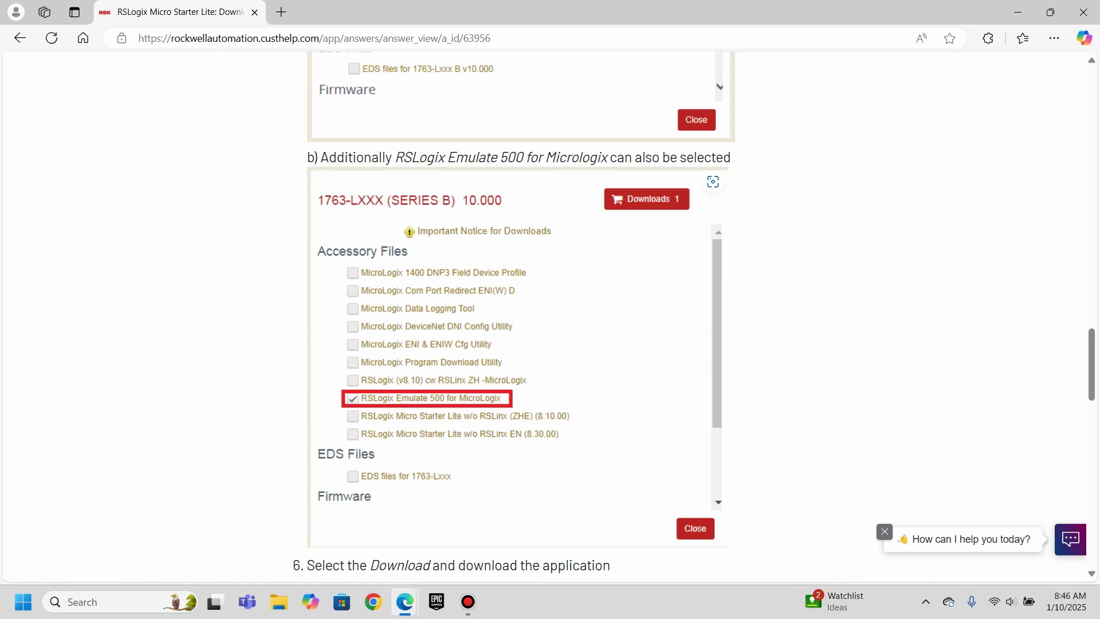
{"action": "scroll", "coordinate": [521, 315], "scroll_direction": "down", "scroll_amount": 3}
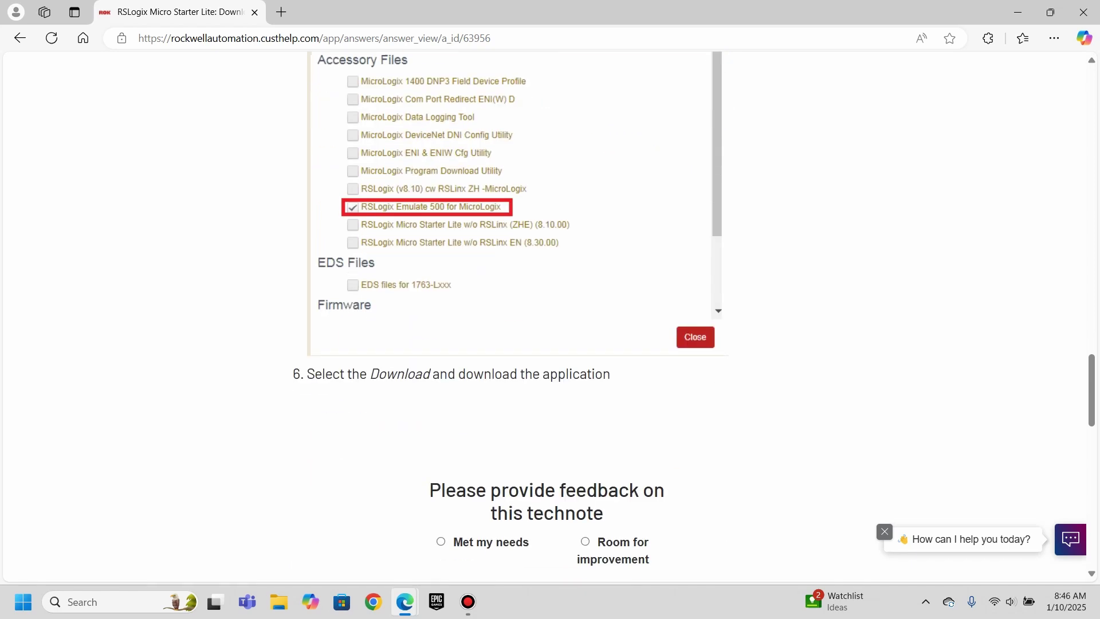
{"action": "scroll", "coordinate": [521, 315], "scroll_direction": "down", "scroll_amount": 3}
{"action": "scroll", "coordinate": [522, 315], "scroll_direction": "up", "scroll_amount": 6}
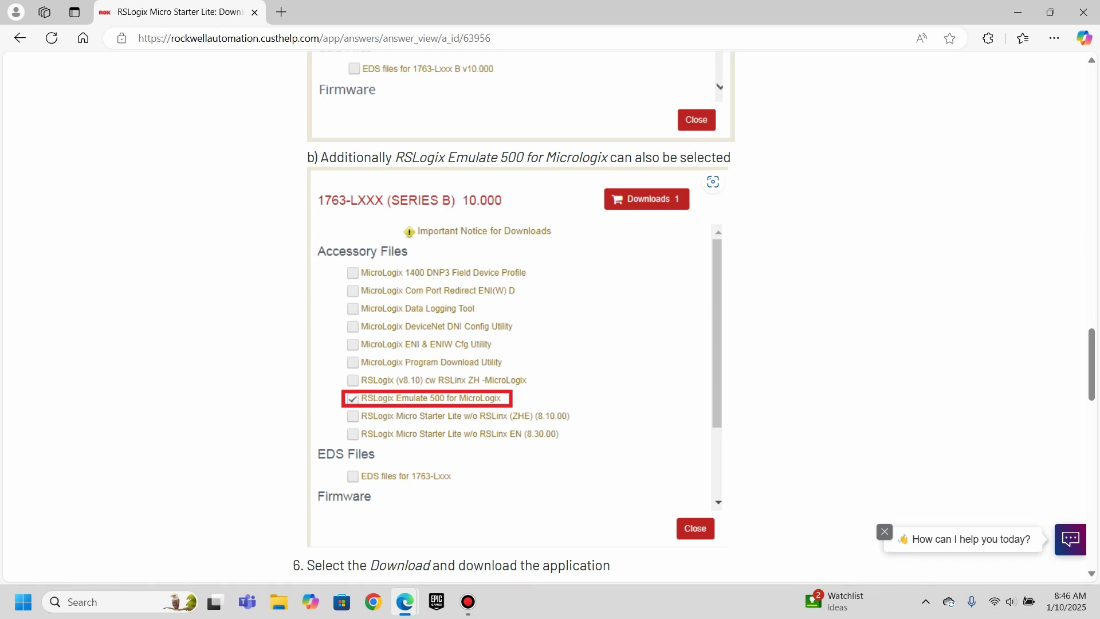
{"action": "scroll", "coordinate": [550, 315], "scroll_direction": "up", "scroll_amount": 20}
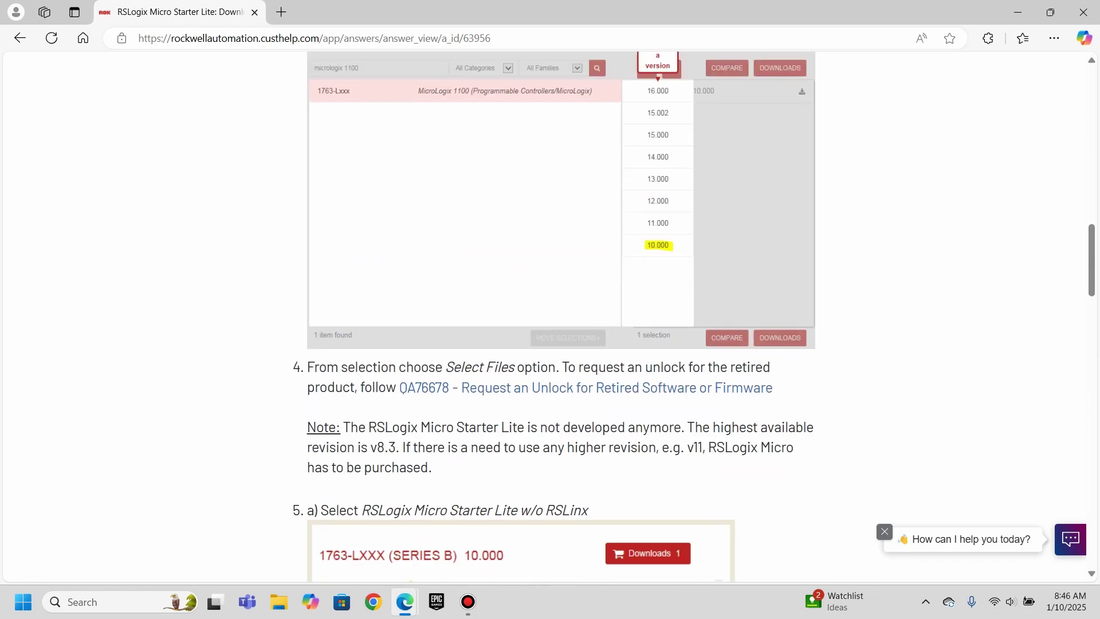
{"action": "scroll", "coordinate": [550, 315], "scroll_direction": "up", "scroll_amount": 3}
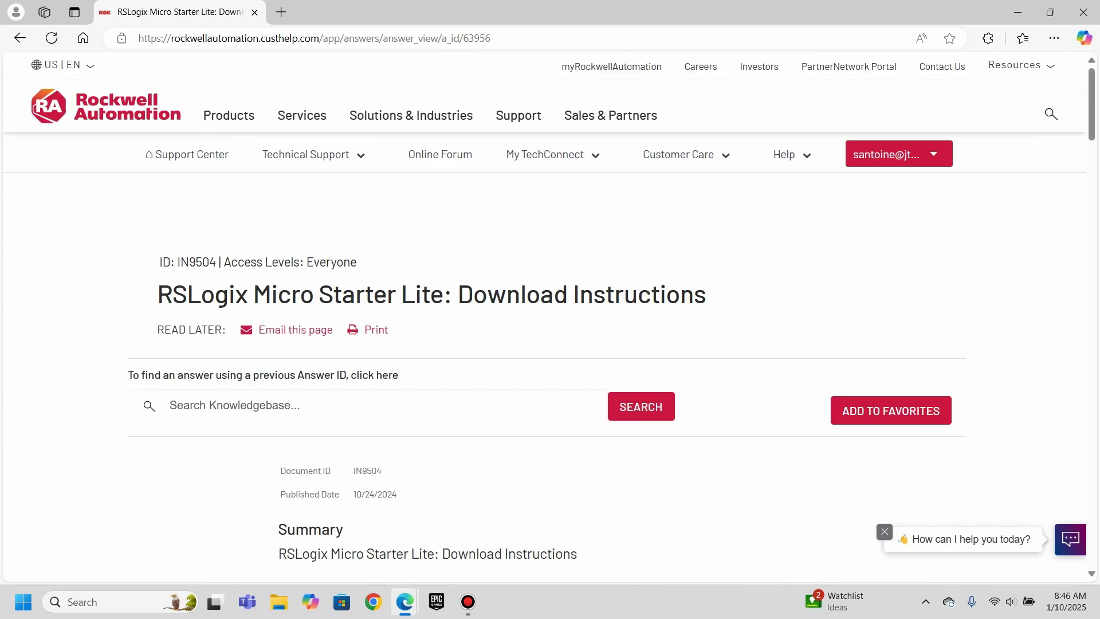
{"action": "scroll", "coordinate": [550, 315], "scroll_direction": "down", "scroll_amount": 20}
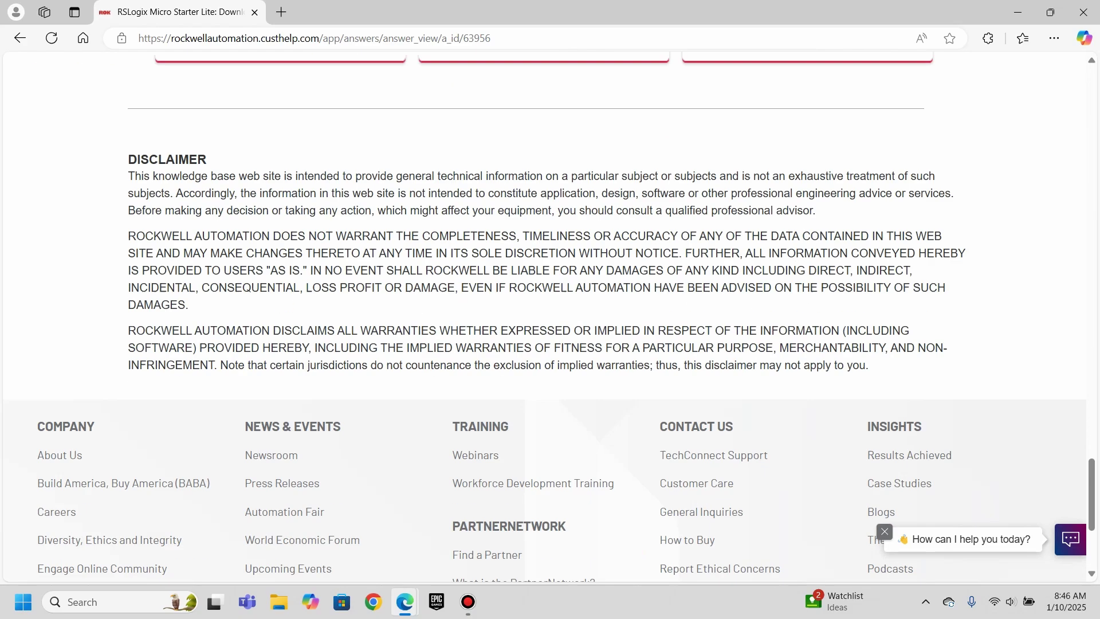
{"action": "scroll", "coordinate": [550, 315], "scroll_direction": "up", "scroll_amount": 8}
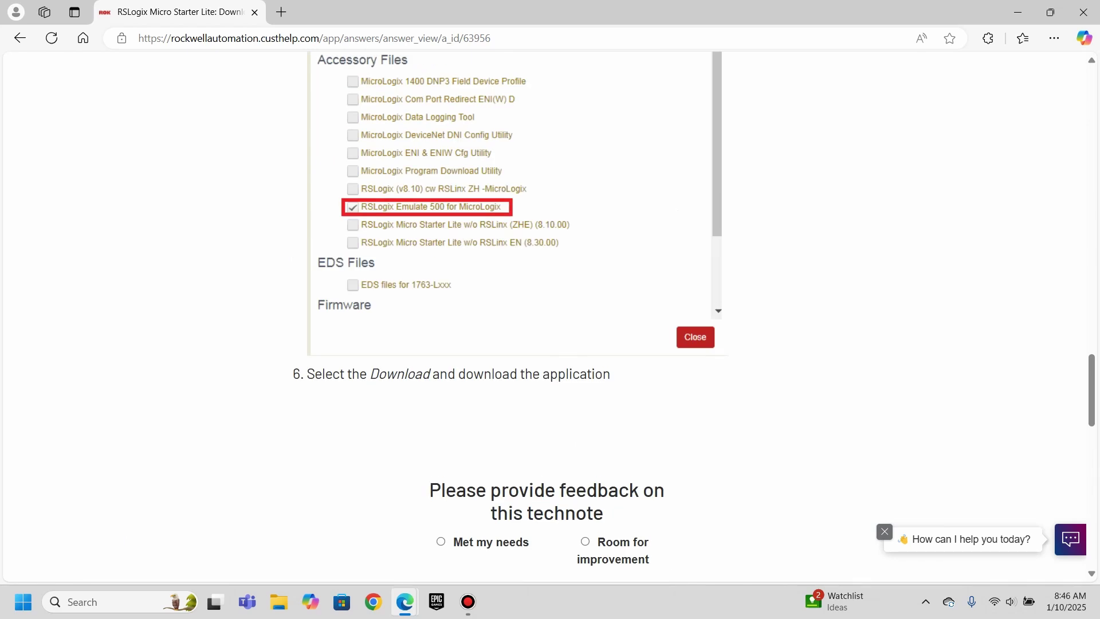
{"action": "scroll", "coordinate": [550, 315], "scroll_direction": "down", "scroll_amount": 3}
{"action": "scroll", "coordinate": [550, 315], "scroll_direction": "up", "scroll_amount": 15}
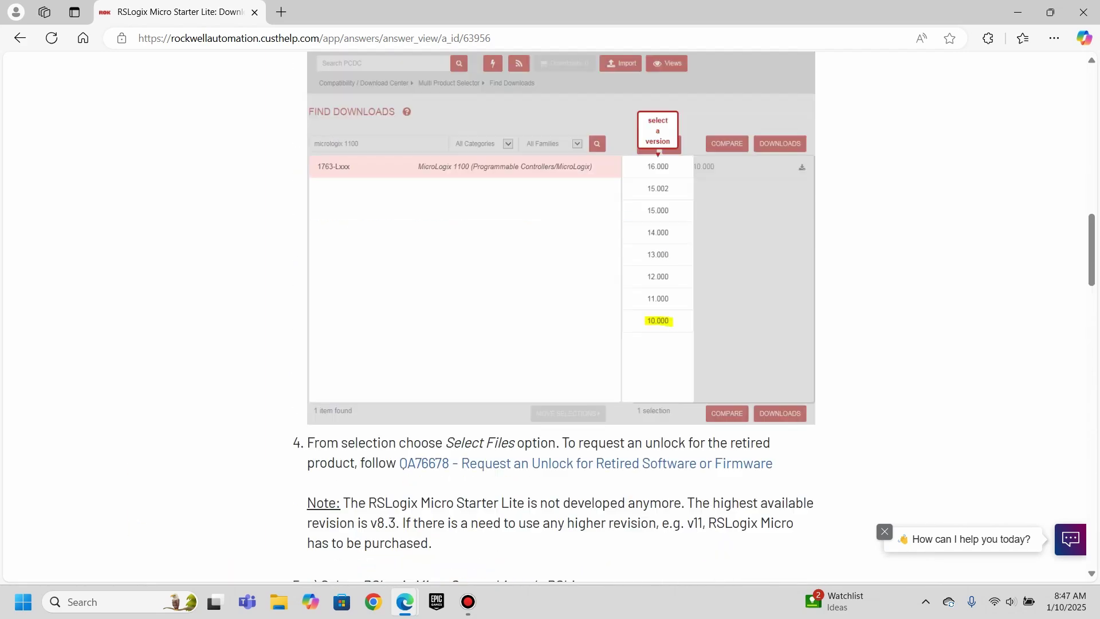
{"action": "scroll", "coordinate": [550, 315], "scroll_direction": "up", "scroll_amount": 3}
{"action": "scroll", "coordinate": [493, 400], "scroll_direction": "up", "scroll_amount": 3}
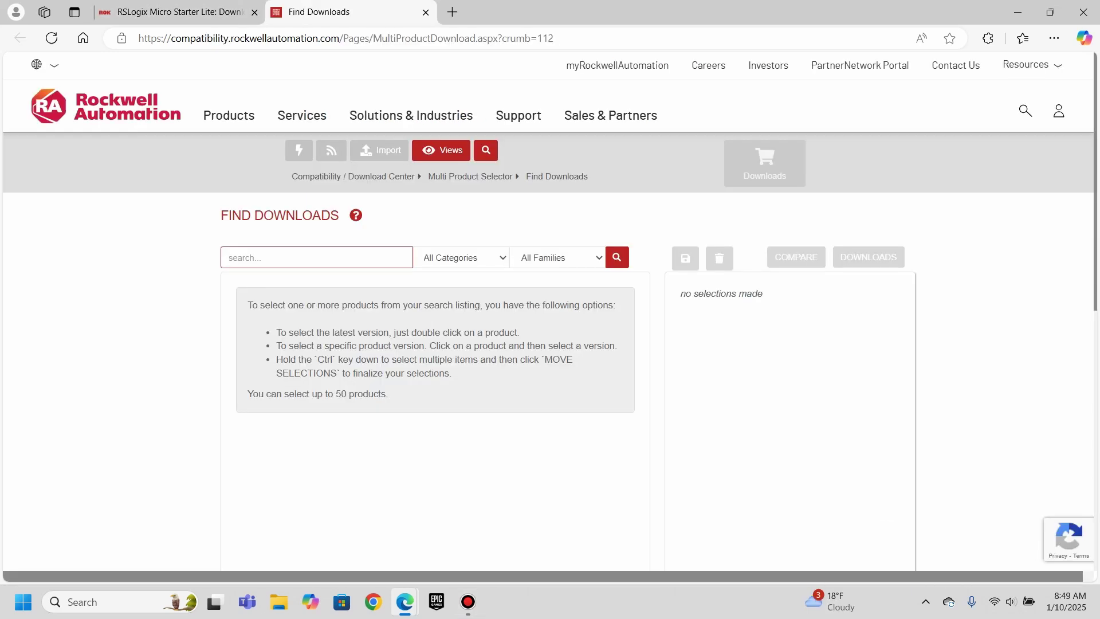
Search 'micrologix 1100', pick 1763-Lxxx and add firmware version 10.000 to the selections
{"action": "type", "text": "microlog"}
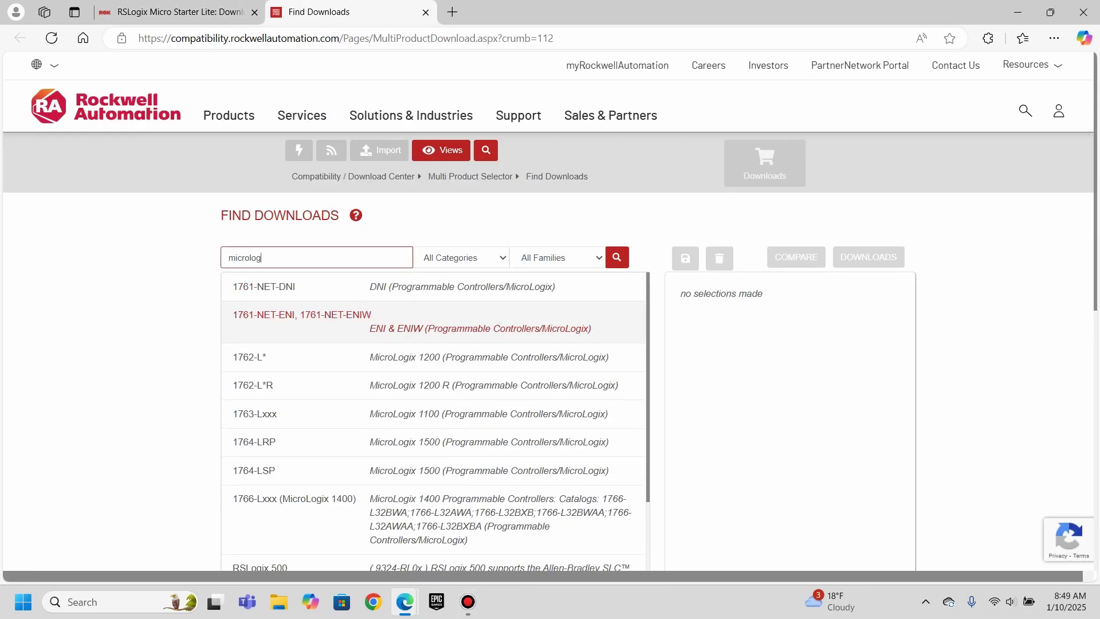
{"action": "type", "text": "ix 1100"}
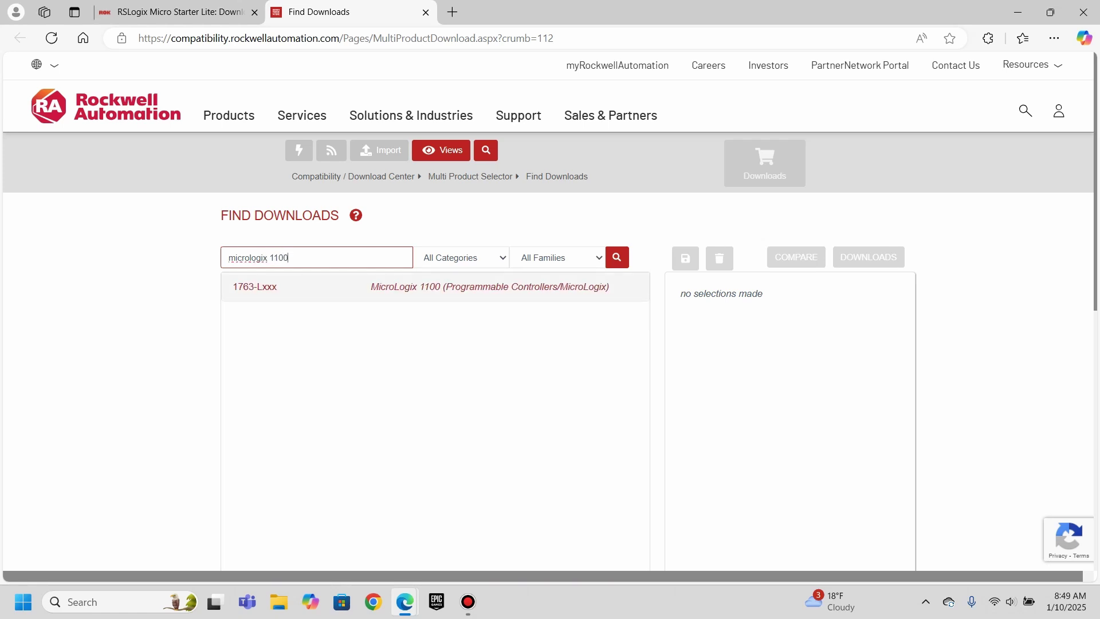
{"action": "left_click", "coordinate": [435, 287]}
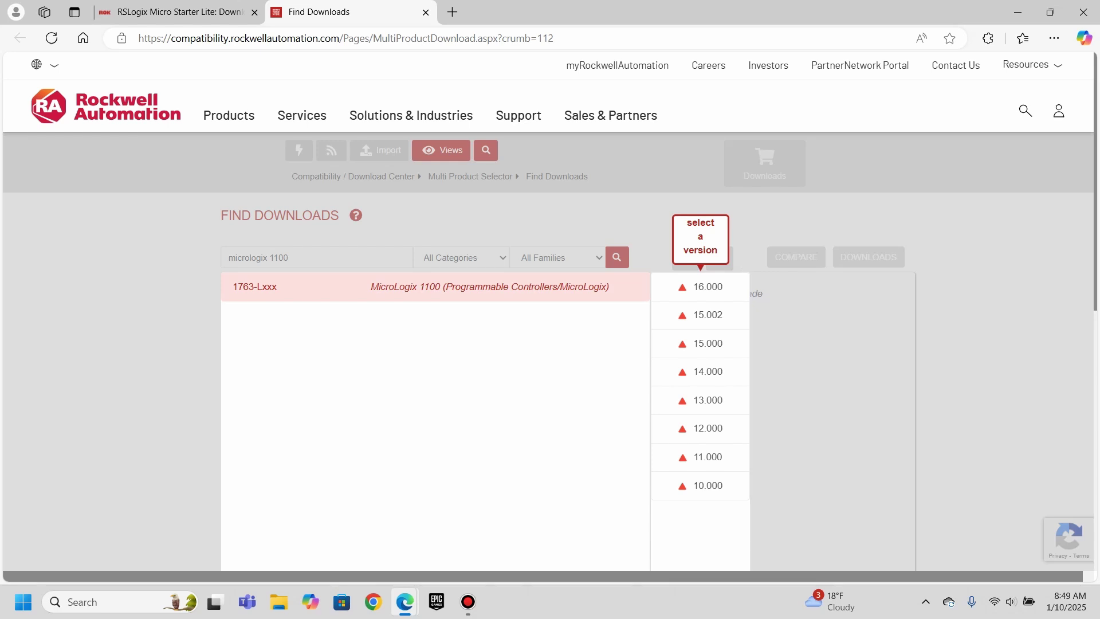
{"action": "left_click", "coordinate": [702, 486]}
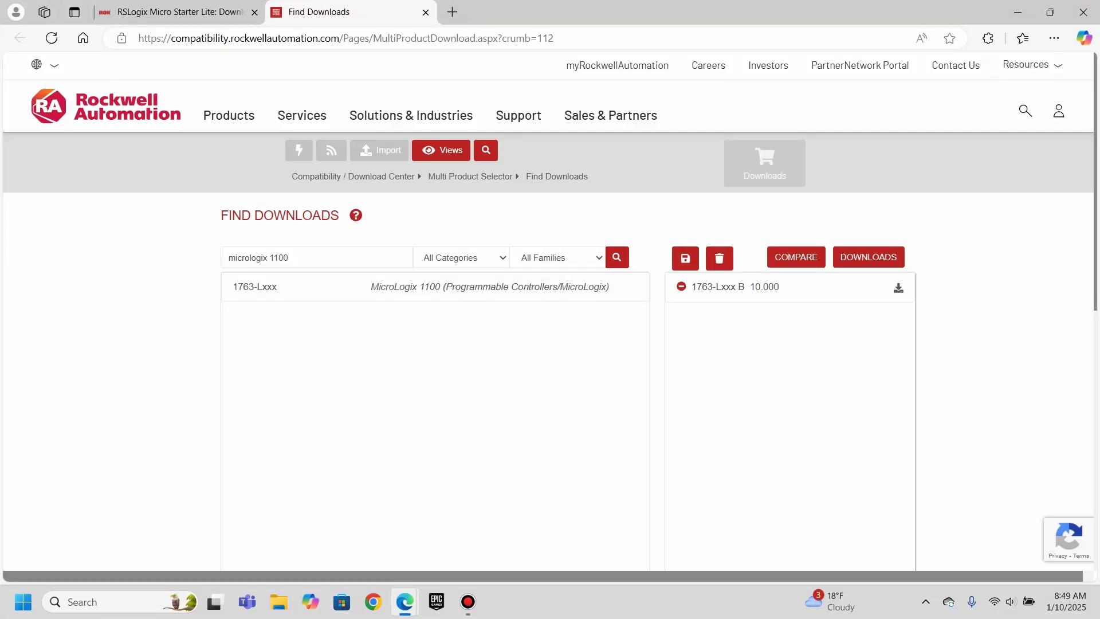
{"action": "scroll", "coordinate": [550, 309], "scroll_direction": "down", "scroll_amount": 3}
{"action": "scroll", "coordinate": [550, 310], "scroll_direction": "up", "scroll_amount": 5}
{"action": "left_click", "coordinate": [172, 12]}
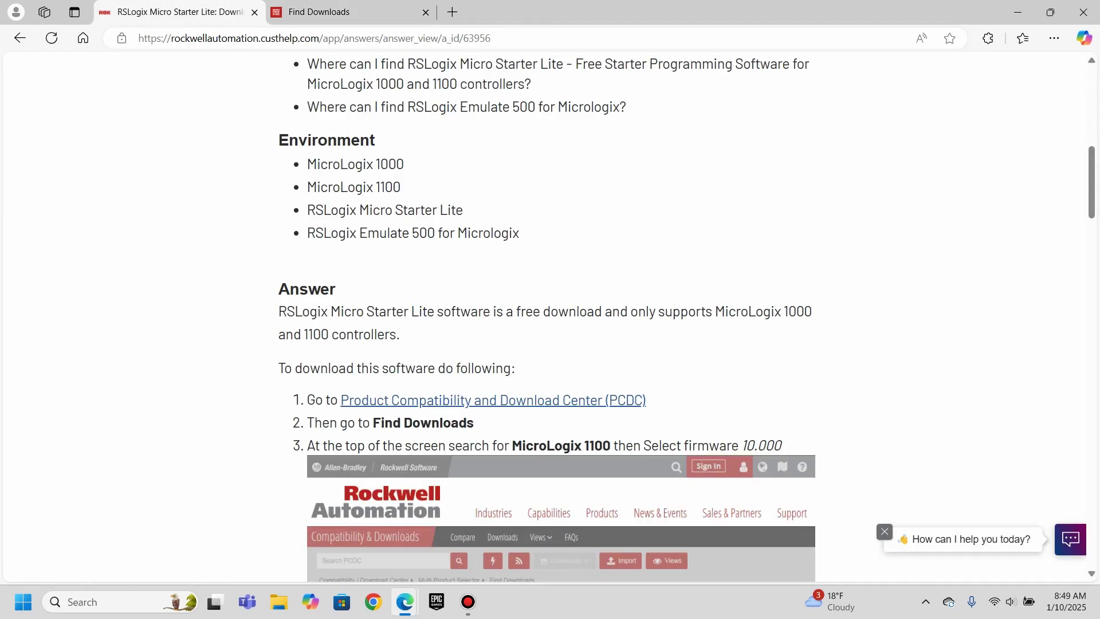
{"action": "scroll", "coordinate": [550, 315], "scroll_direction": "down", "scroll_amount": 6}
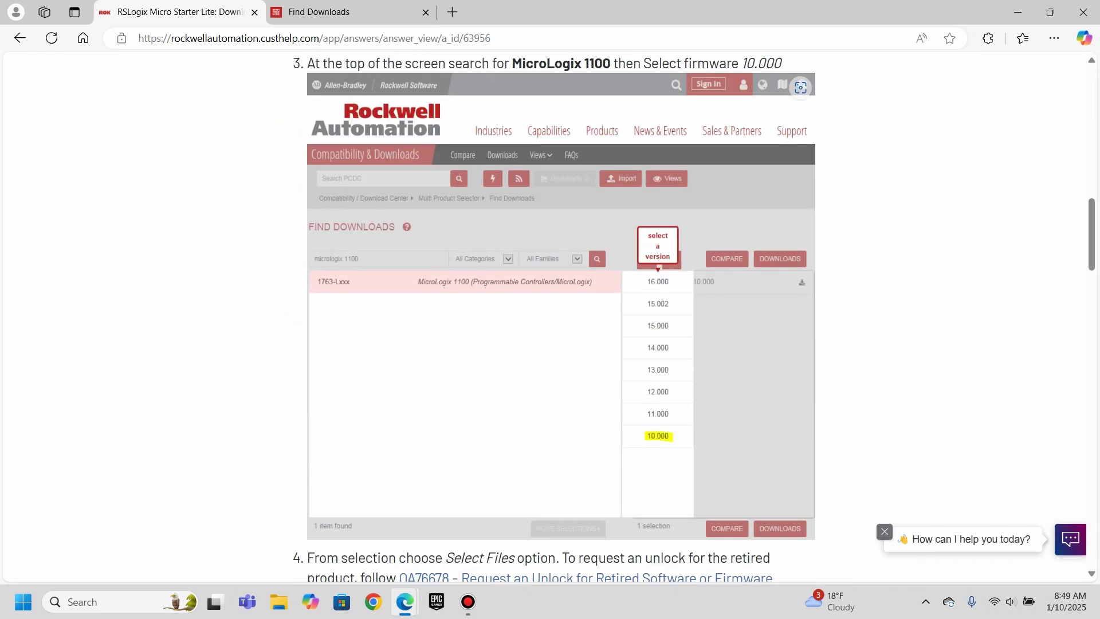
{"action": "scroll", "coordinate": [550, 315], "scroll_direction": "down", "scroll_amount": 3}
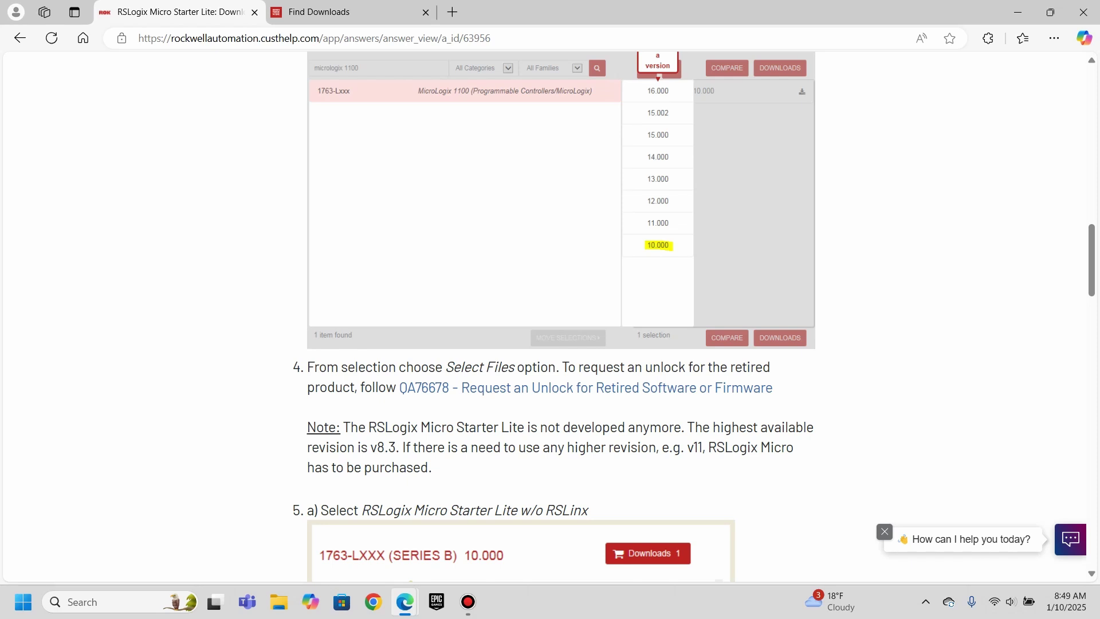
{"action": "left_click", "coordinate": [319, 11]}
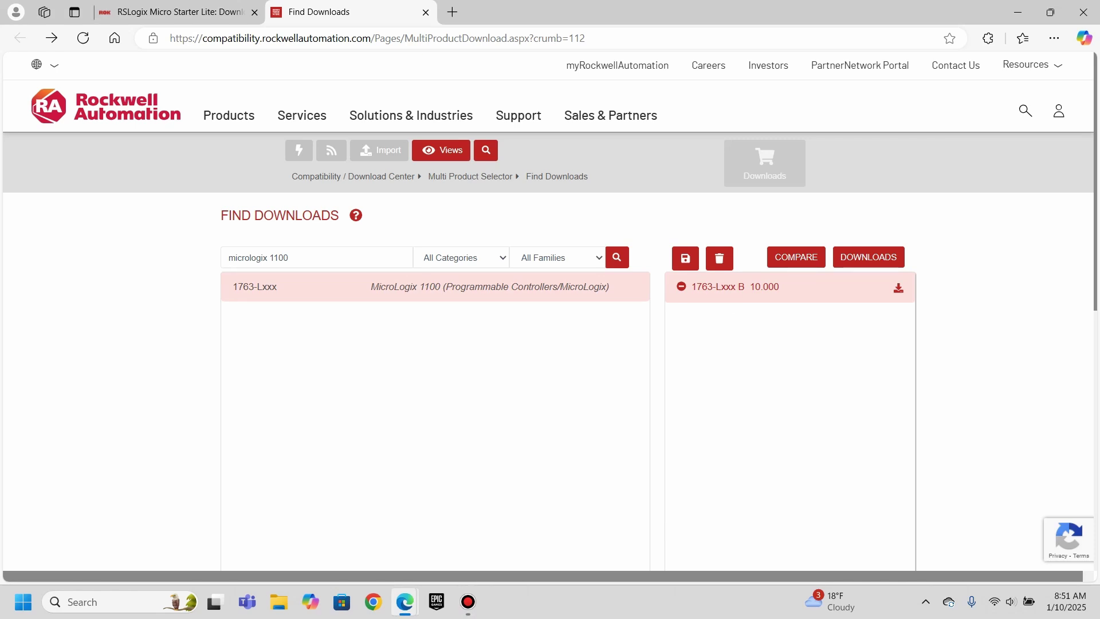
Confirm firmware version 10.000 stays selected for the 1763-Lxxx B product
{"action": "left_click", "coordinate": [764, 286]}
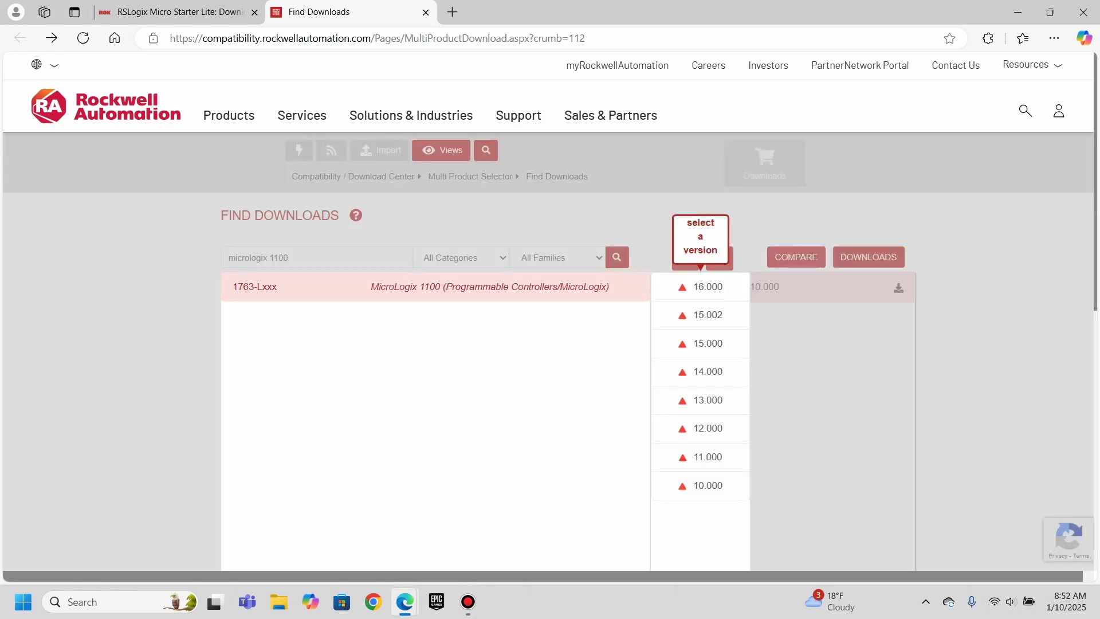
{"action": "left_click", "coordinate": [705, 486]}
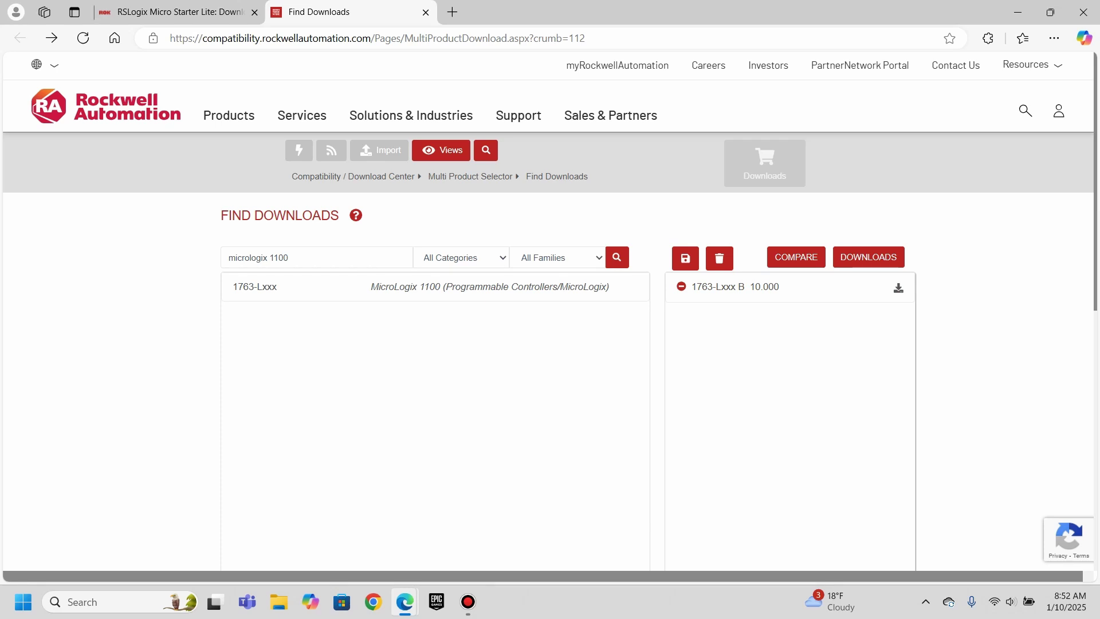
{"action": "scroll", "coordinate": [550, 309], "scroll_direction": "down", "scroll_amount": 5}
{"action": "scroll", "coordinate": [550, 309], "scroll_direction": "up", "scroll_amount": 5}
Look over the Categories and Families lists, then show the downloads for the 1763-Lxxx B selection
{"action": "left_click", "coordinate": [461, 257]}
{"action": "key", "text": "Escape"}
{"action": "left_click", "coordinate": [557, 257]}
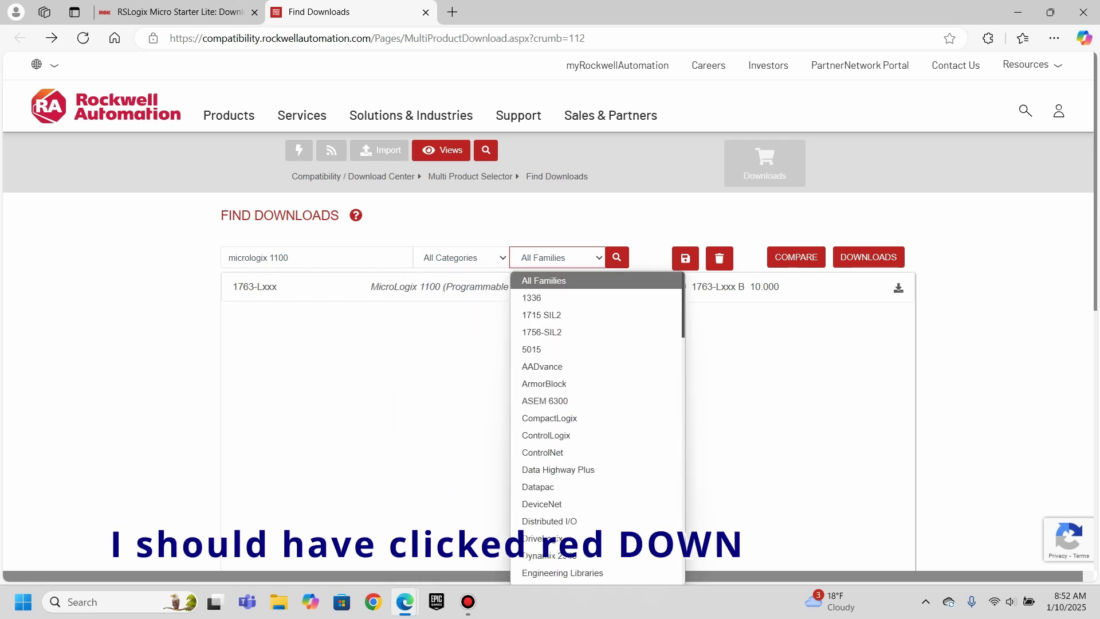
{"action": "scroll", "coordinate": [597, 427], "scroll_direction": "down", "scroll_amount": 5}
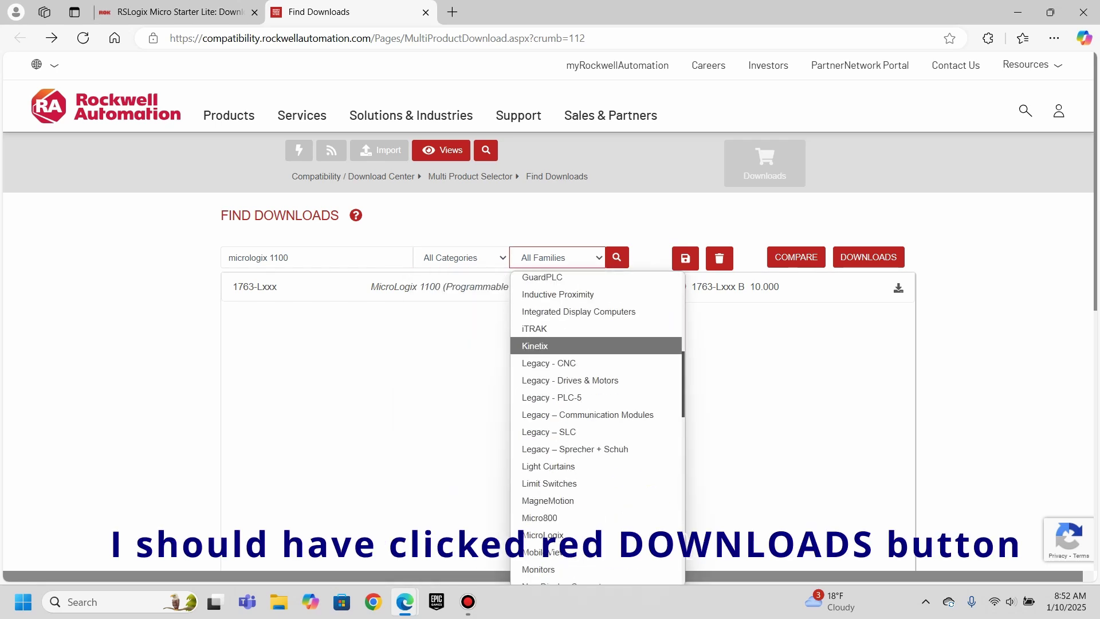
{"action": "scroll", "coordinate": [598, 345], "scroll_direction": "up", "scroll_amount": 3}
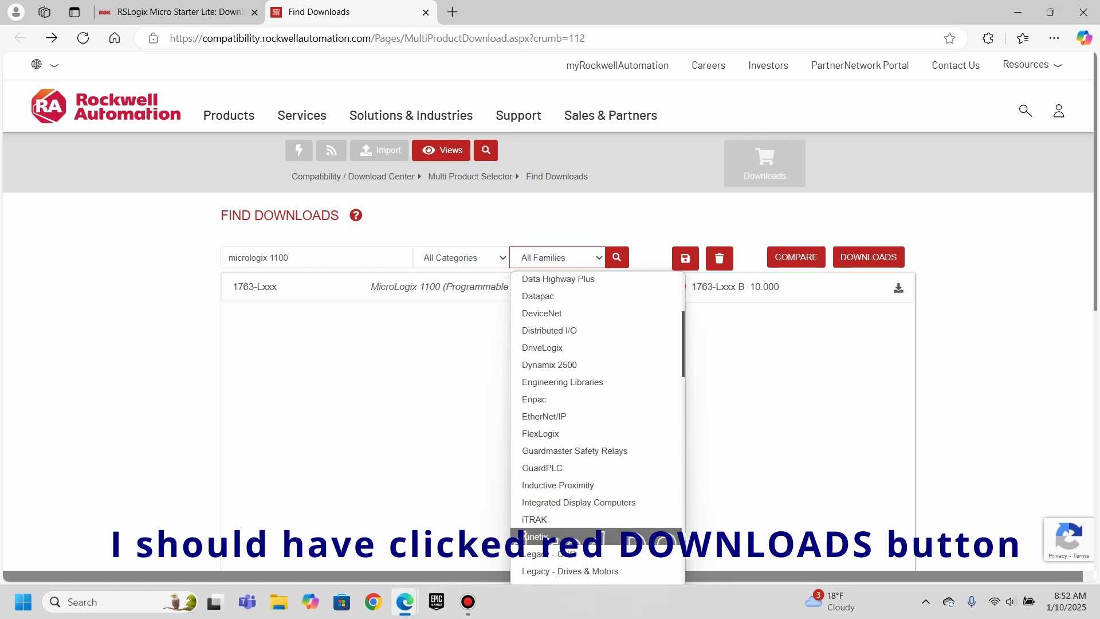
{"action": "left_click", "coordinate": [868, 257]}
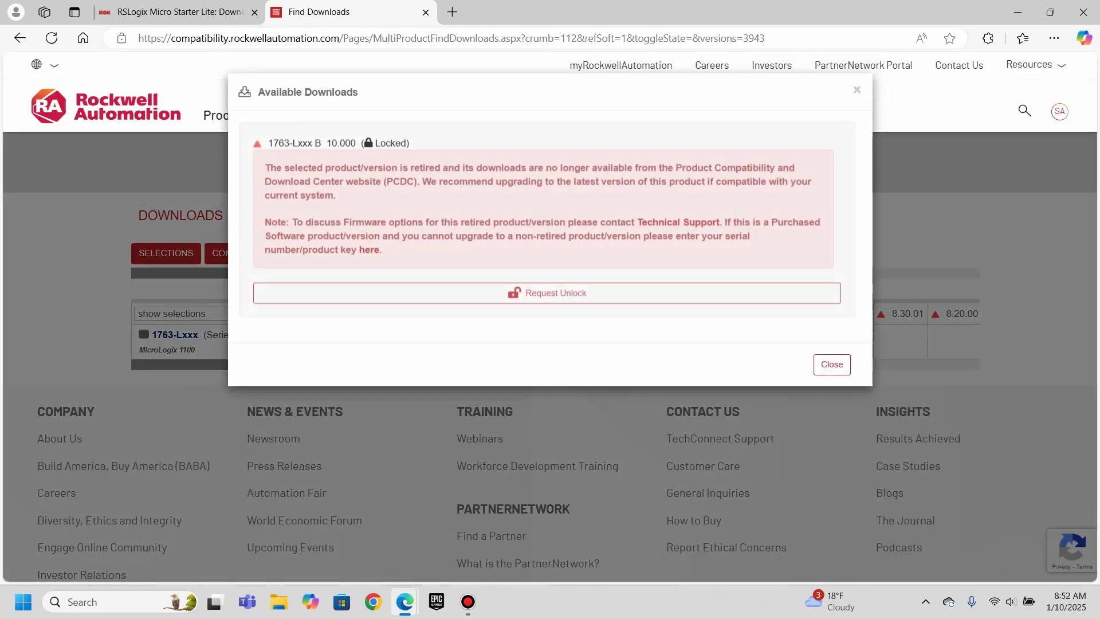
Unlock the retired 10.000 downloads, citing an unsupported latest version with details 'my system is old'
{"action": "left_click", "coordinate": [548, 293]}
{"action": "key", "text": "alt+Down"}
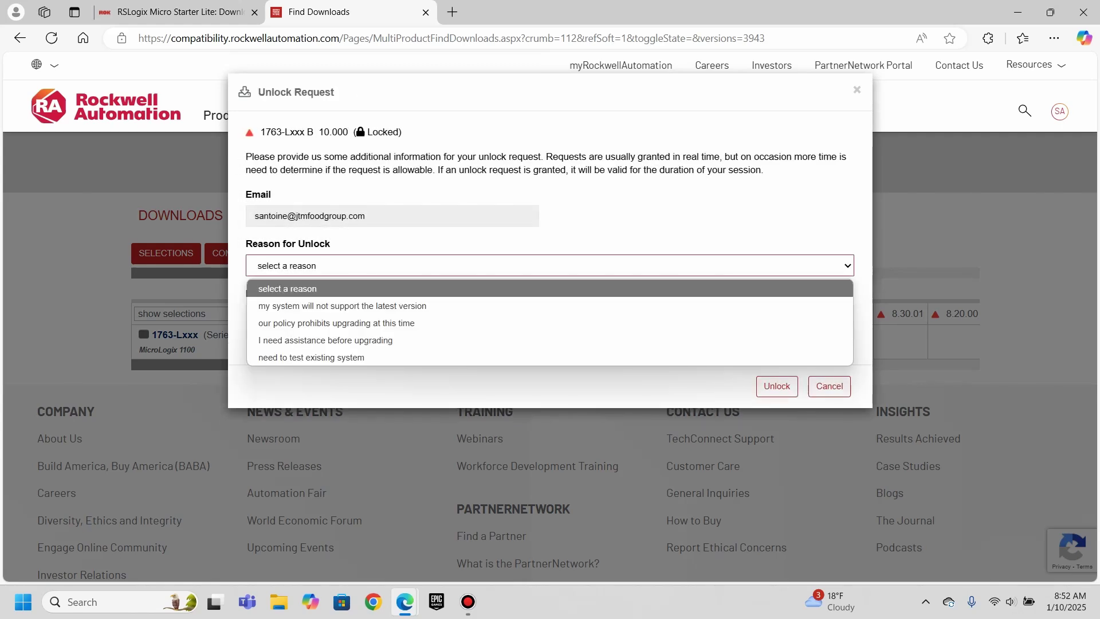
{"action": "key", "text": "Down"}
{"action": "key", "text": "Return"}
{"action": "key", "text": "Tab"}
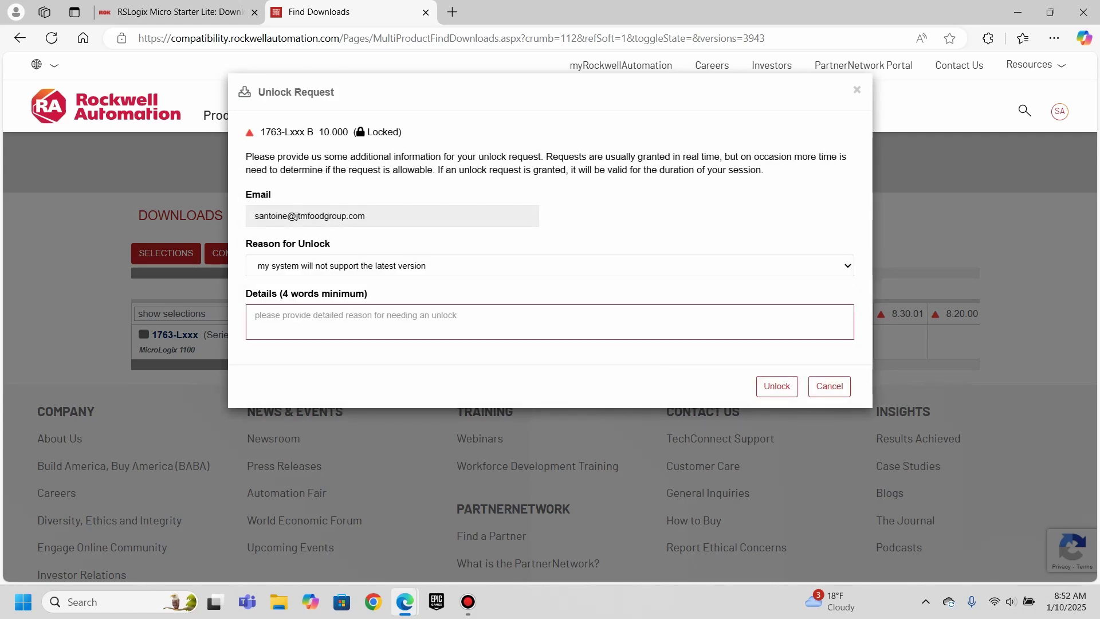
{"action": "type", "text": "my system is old"}
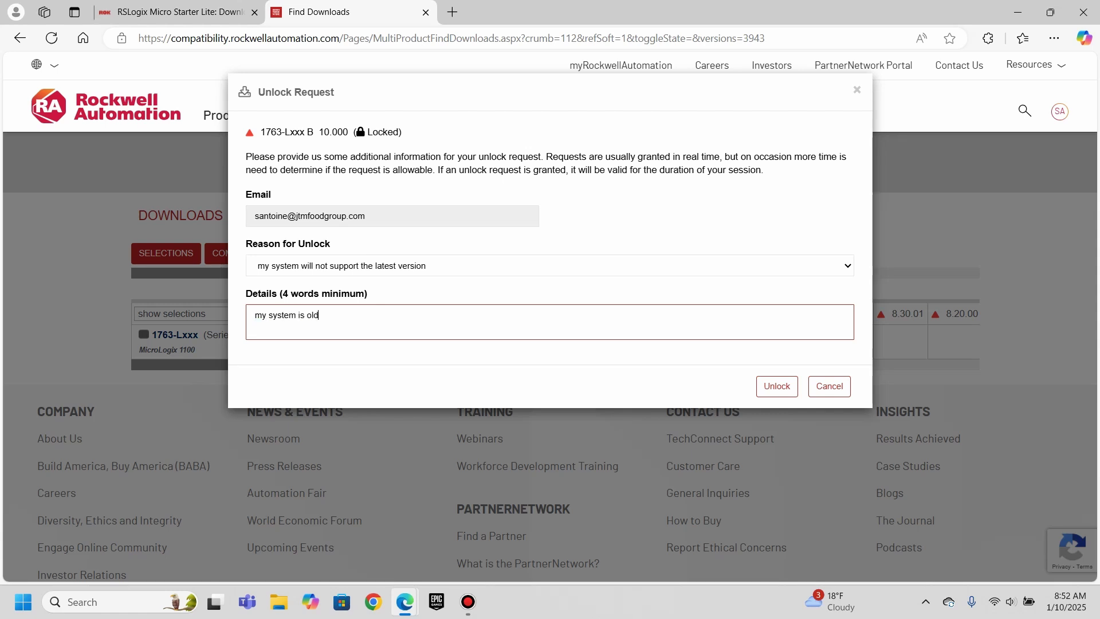
{"action": "key", "text": "Tab"}
{"action": "key", "text": "Return"}
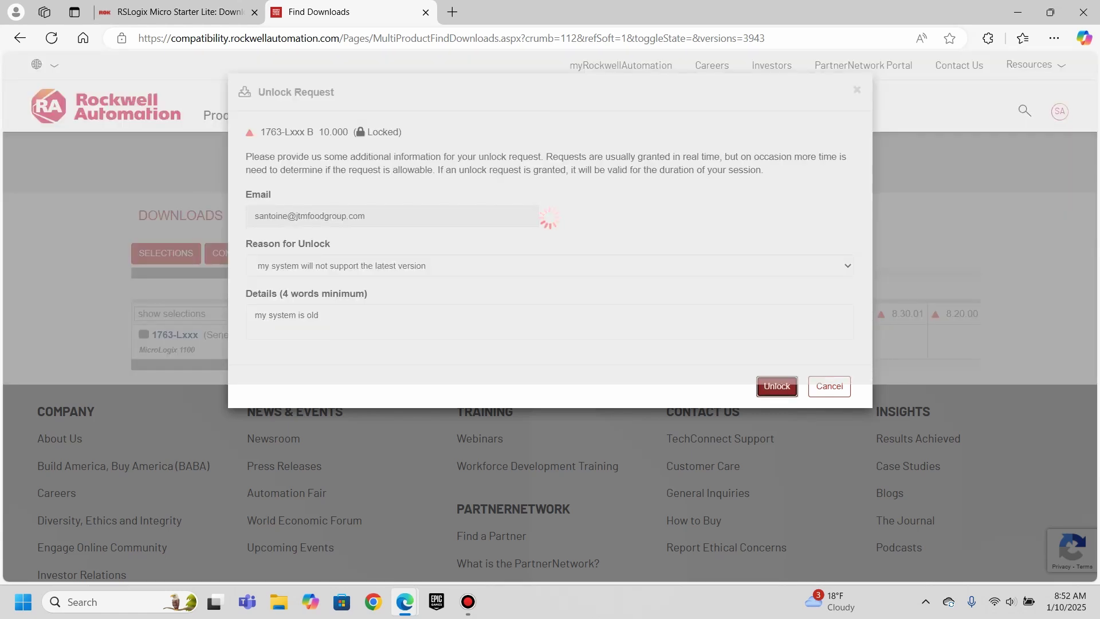
{"action": "key", "text": "Tab"}
{"action": "key", "text": "Return"}
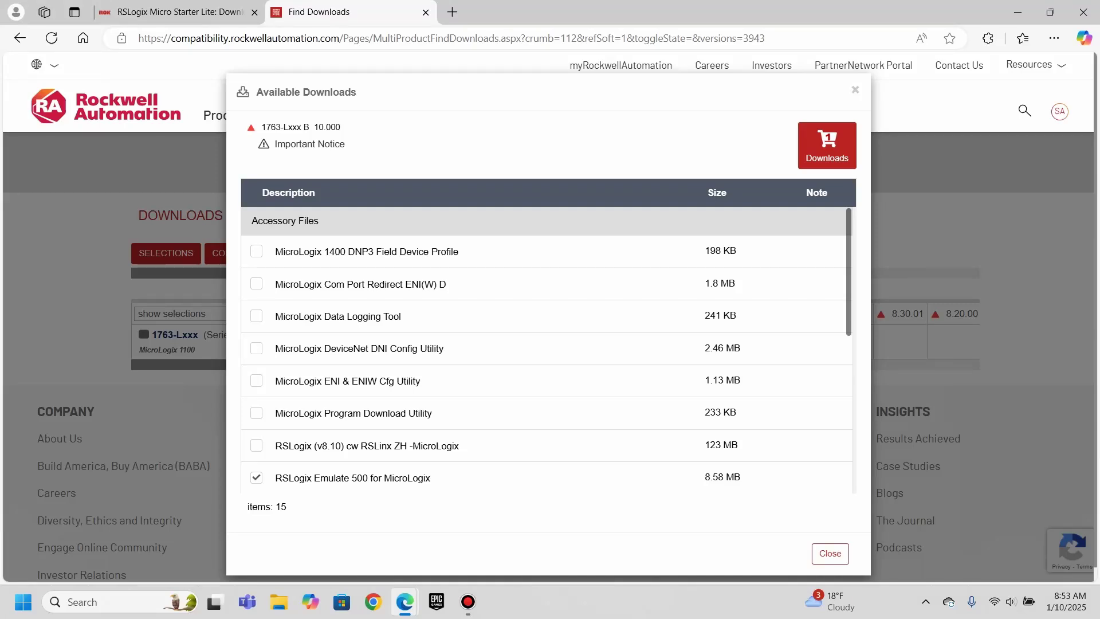
Tick RSLogix Micro Starter Lite w/o RSLinx EN (8.30.00) and RSLinx Classic Lite alongside Emulate 500
{"action": "scroll", "coordinate": [546, 348], "scroll_direction": "down", "scroll_amount": 3}
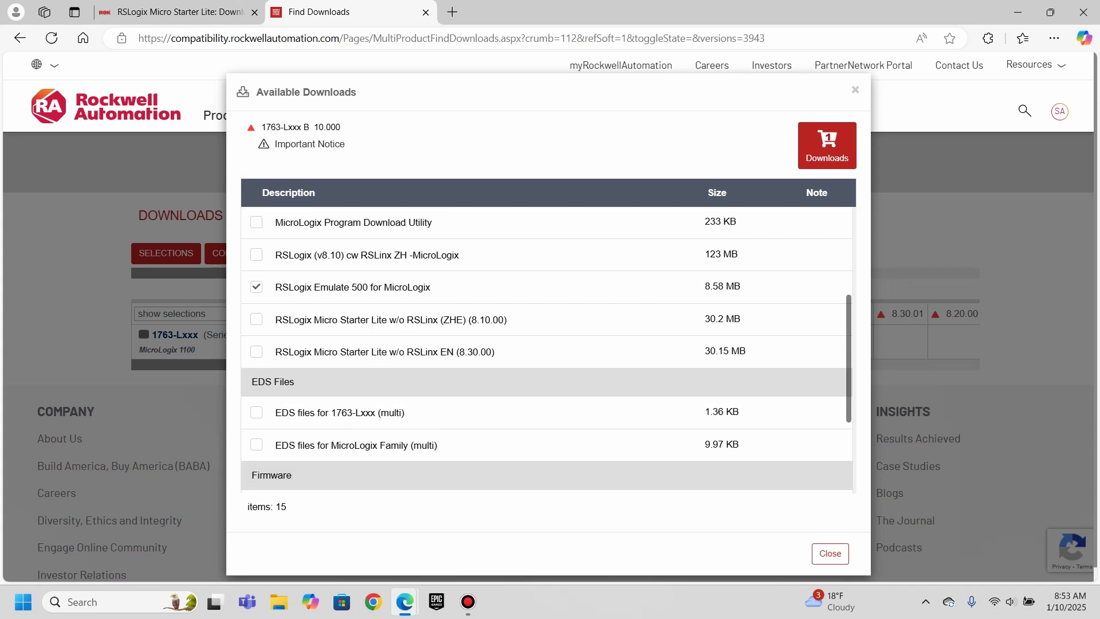
{"action": "left_click", "coordinate": [256, 351]}
{"action": "scroll", "coordinate": [547, 349], "scroll_direction": "down", "scroll_amount": 3}
{"action": "scroll", "coordinate": [547, 350], "scroll_direction": "up", "scroll_amount": 4}
{"action": "scroll", "coordinate": [547, 350], "scroll_direction": "down", "scroll_amount": 3}
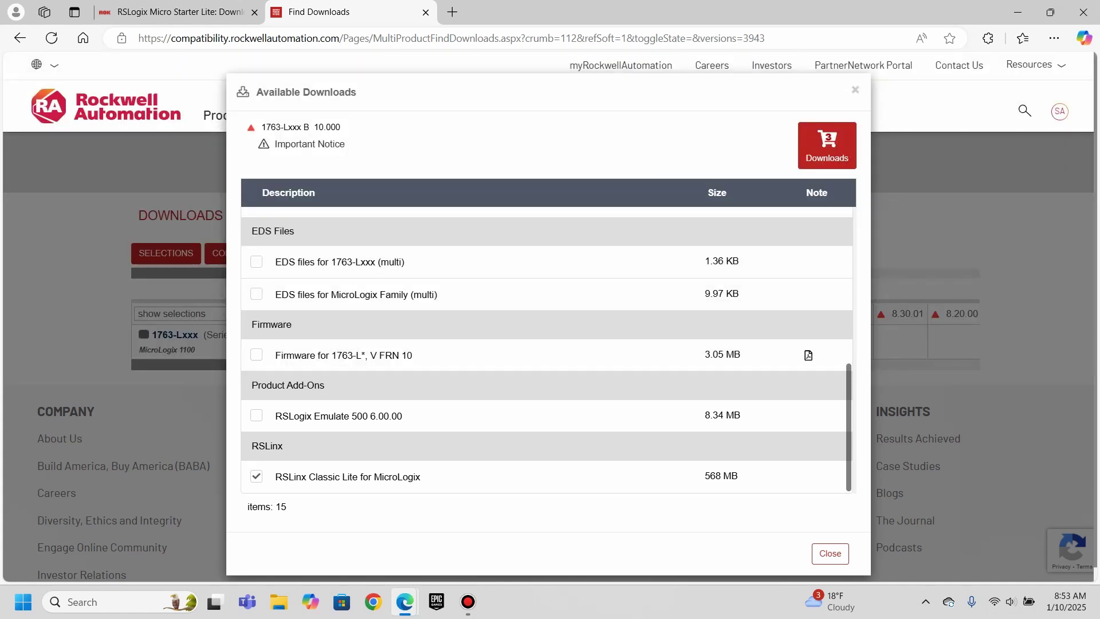
{"action": "scroll", "coordinate": [544, 344], "scroll_direction": "down", "scroll_amount": 1}
{"action": "scroll", "coordinate": [544, 344], "scroll_direction": "up", "scroll_amount": 3}
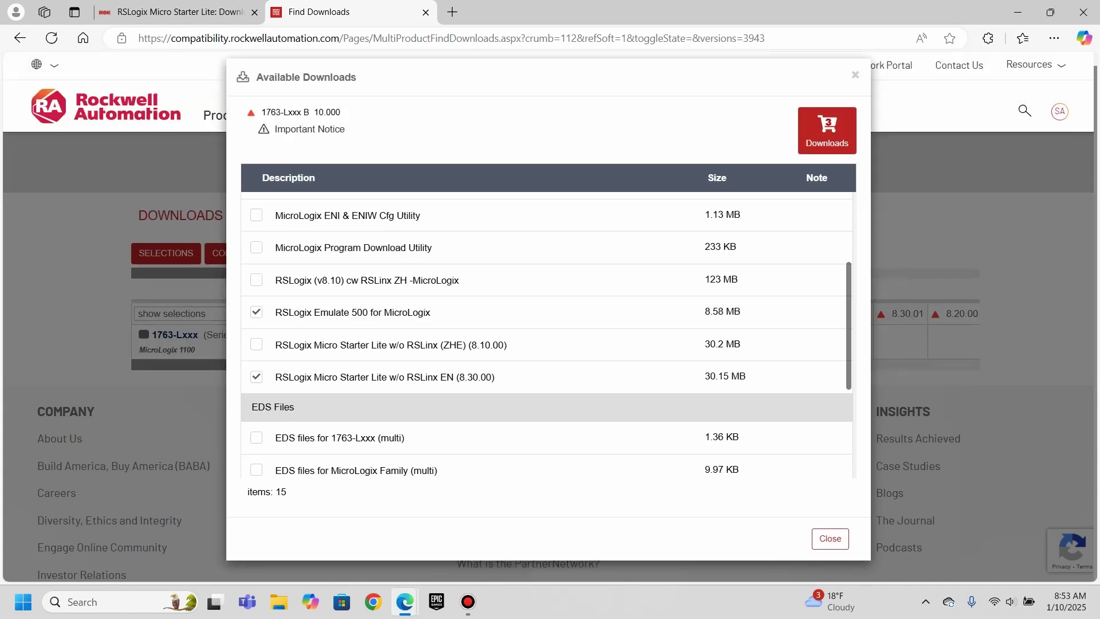
{"action": "scroll", "coordinate": [547, 338], "scroll_direction": "down", "scroll_amount": 3}
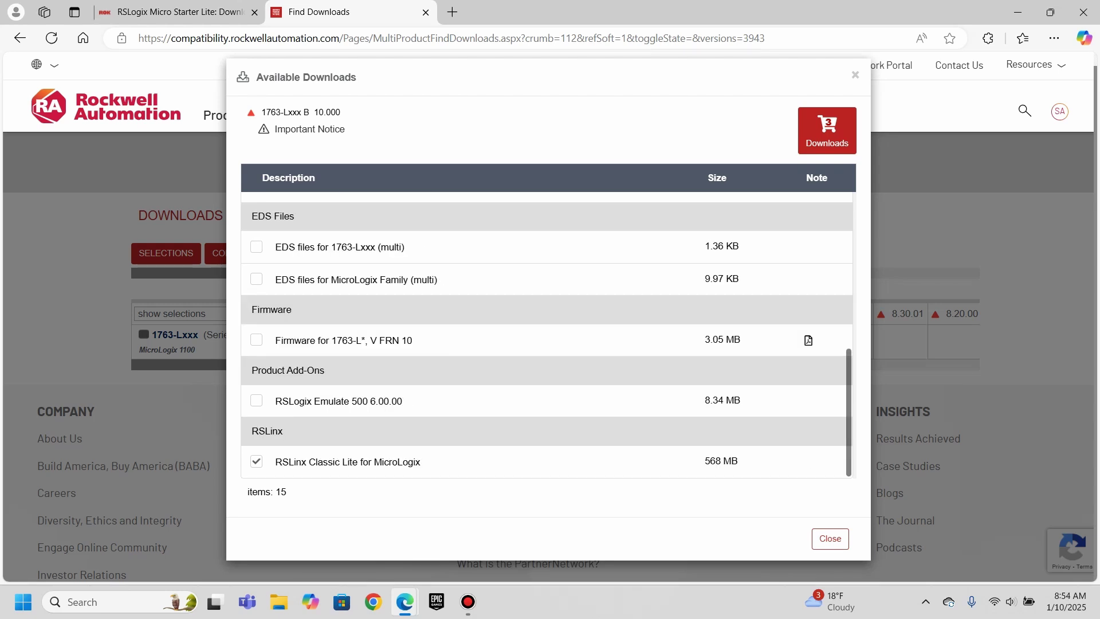
{"action": "scroll", "coordinate": [547, 338], "scroll_direction": "up", "scroll_amount": 3}
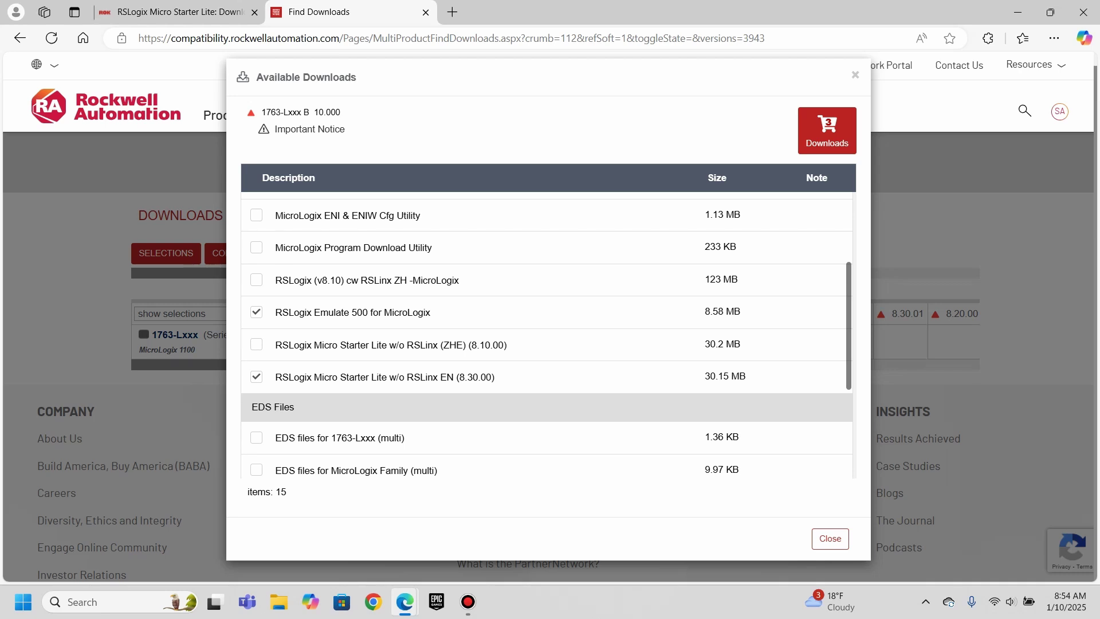
{"action": "scroll", "coordinate": [547, 338], "scroll_direction": "up", "scroll_amount": 4}
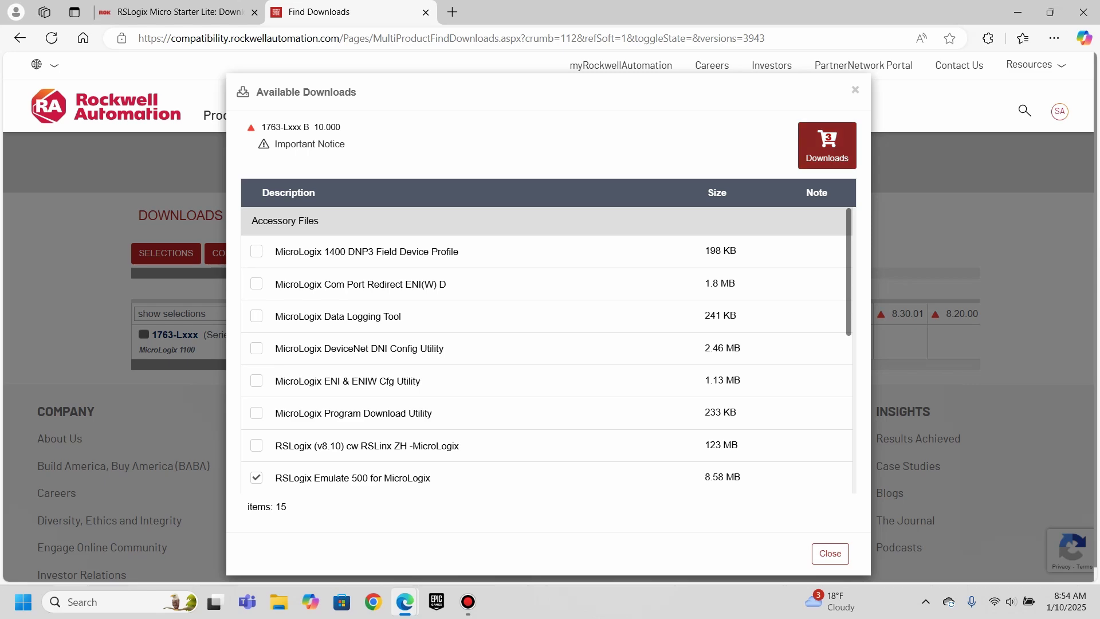
{"action": "scroll", "coordinate": [547, 350], "scroll_direction": "down", "scroll_amount": 6}
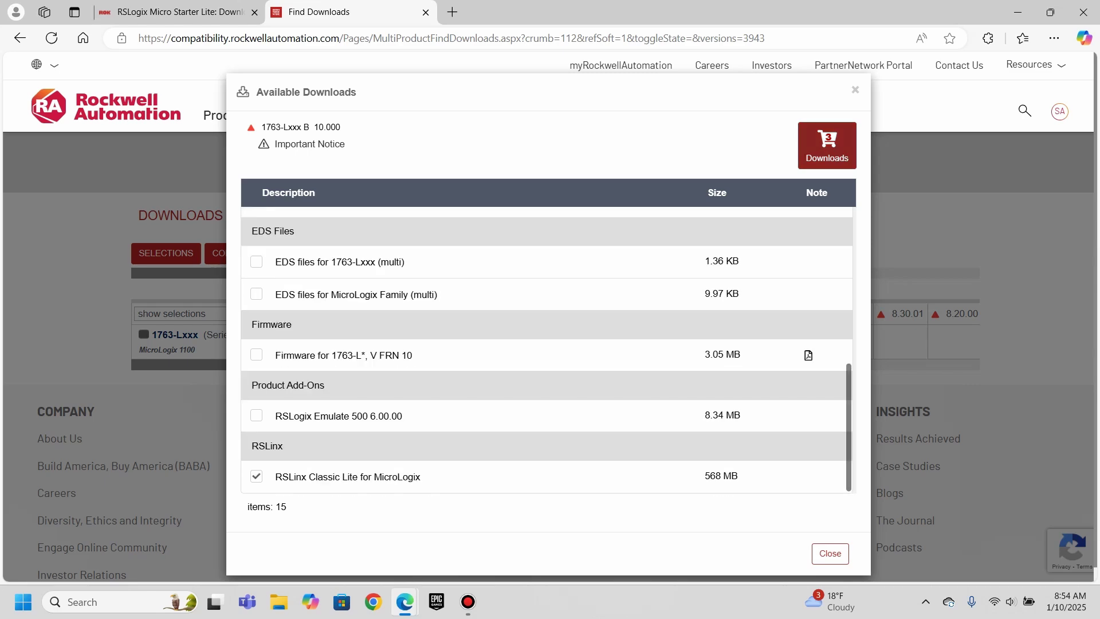
Review the three chosen files in the cart, then accept the license agreement to download them
{"action": "left_click", "coordinate": [827, 144]}
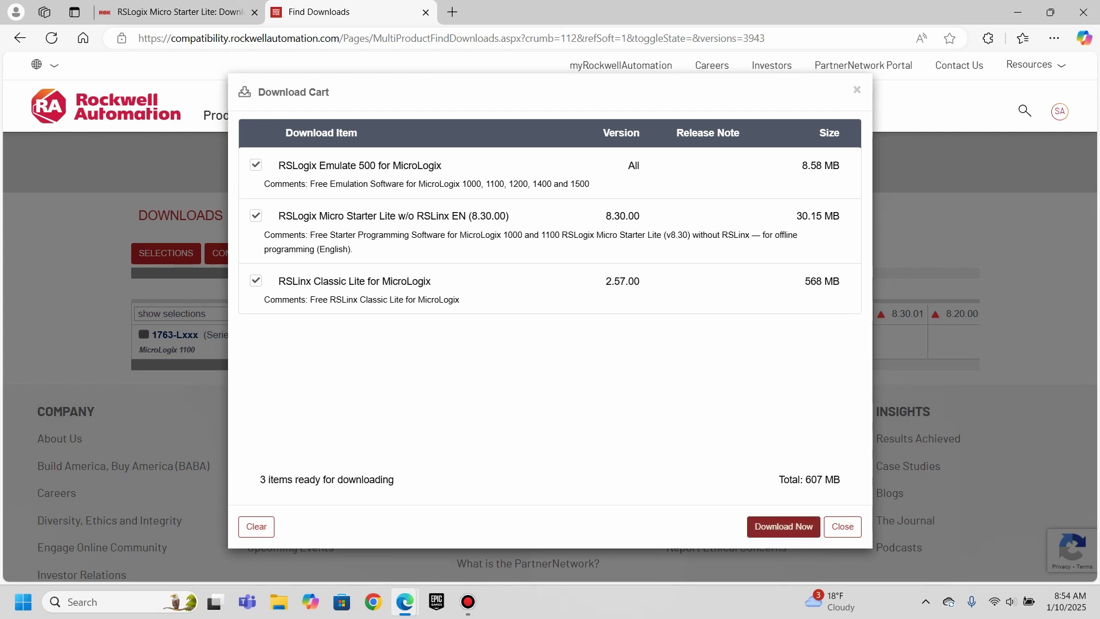
{"action": "left_click", "coordinate": [783, 526]}
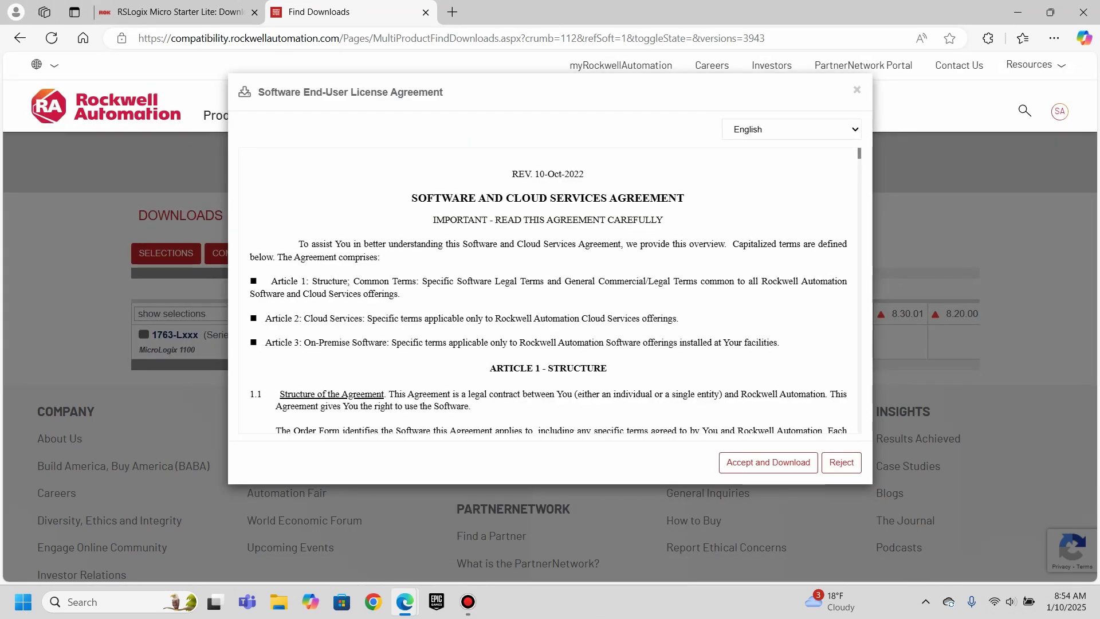
{"action": "scroll", "coordinate": [548, 289], "scroll_direction": "down", "scroll_amount": 7}
{"action": "scroll", "coordinate": [548, 290], "scroll_direction": "down", "scroll_amount": 8}
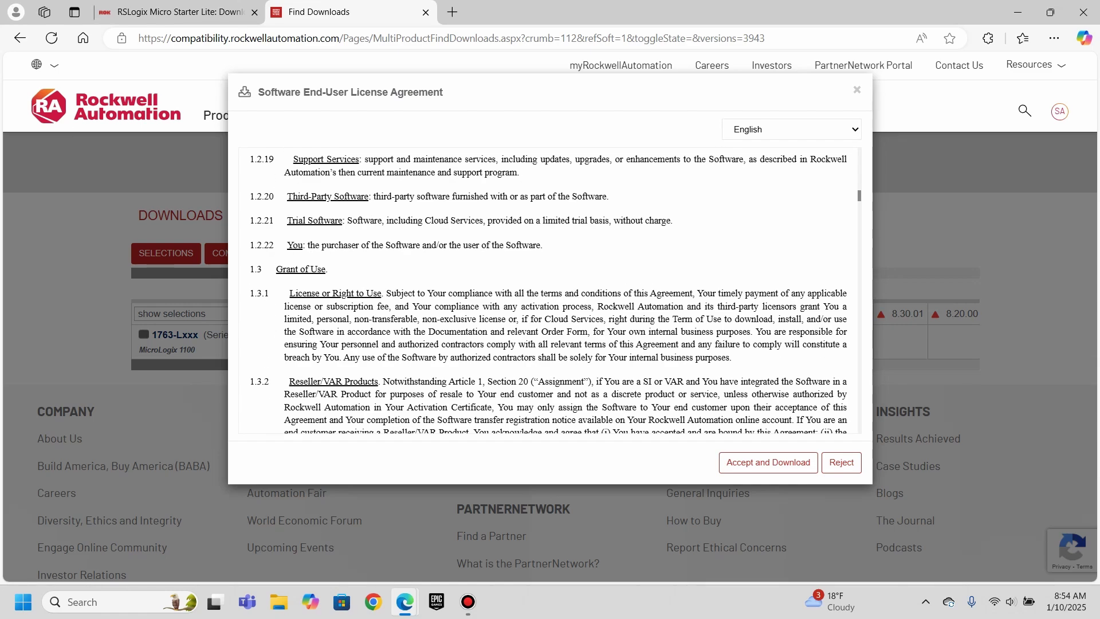
{"action": "key", "text": "Return"}
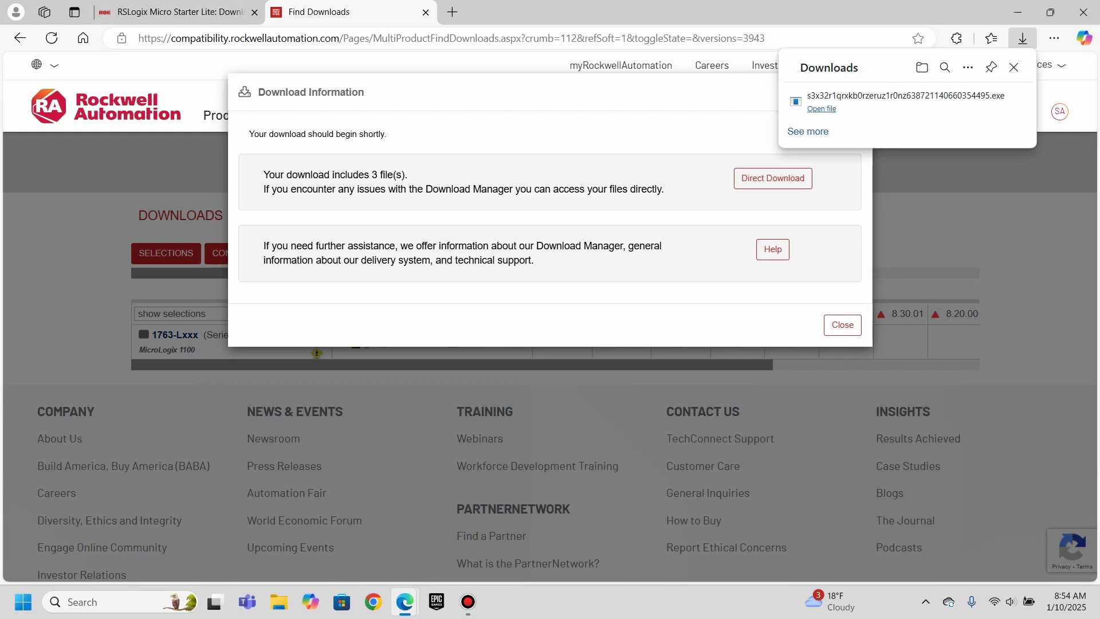
Use Direct Download to fetch rsemulate500.FW.exe, Micro_Lite_830.zip.exe and 2.57.00-RSLinxLite-A-DVD.exe
{"action": "left_click", "coordinate": [773, 178]}
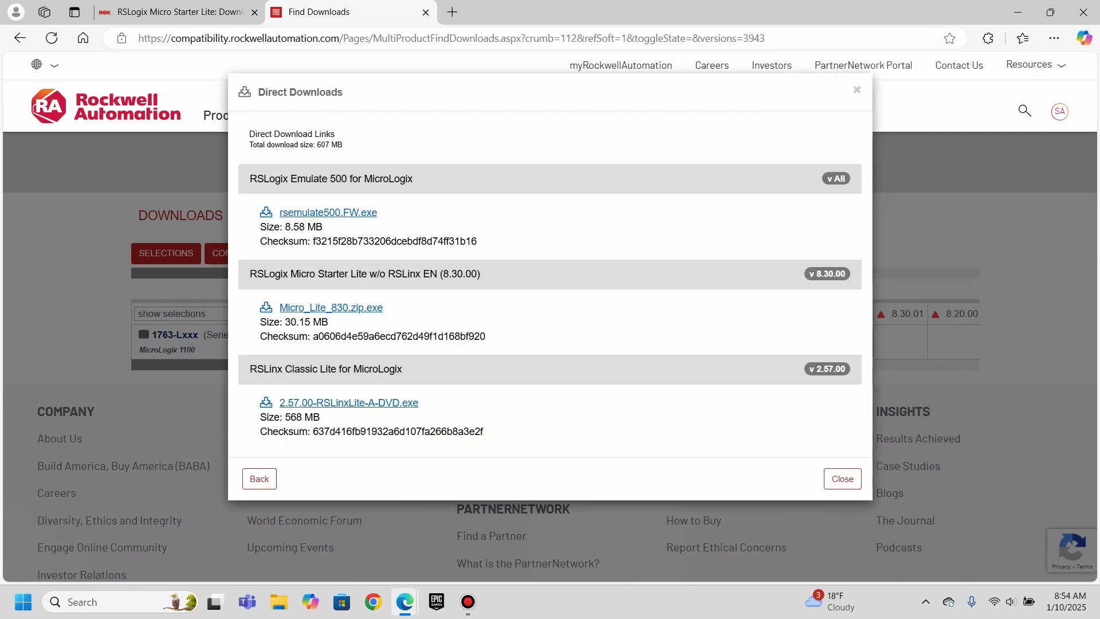
{"action": "left_click", "coordinate": [328, 213]}
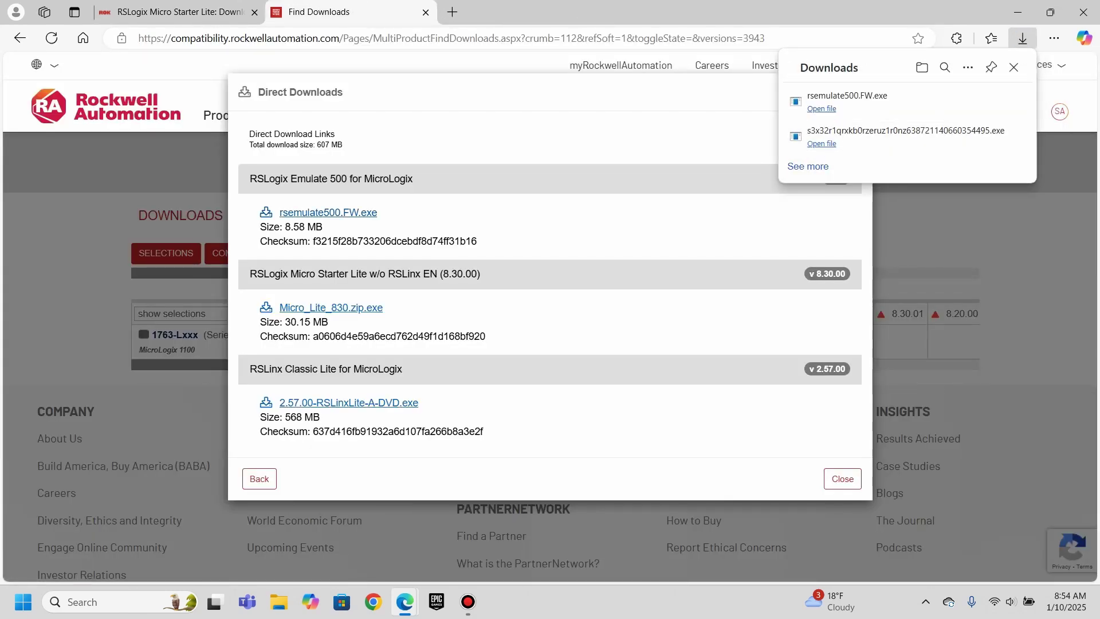
{"action": "left_click", "coordinate": [332, 308]}
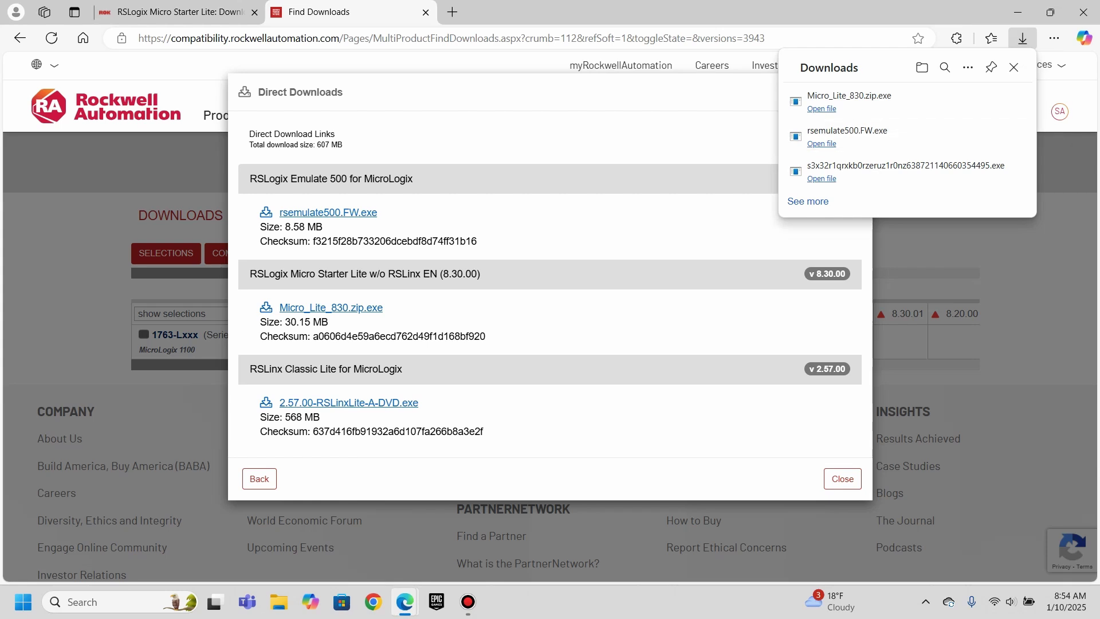
{"action": "left_click", "coordinate": [367, 402]}
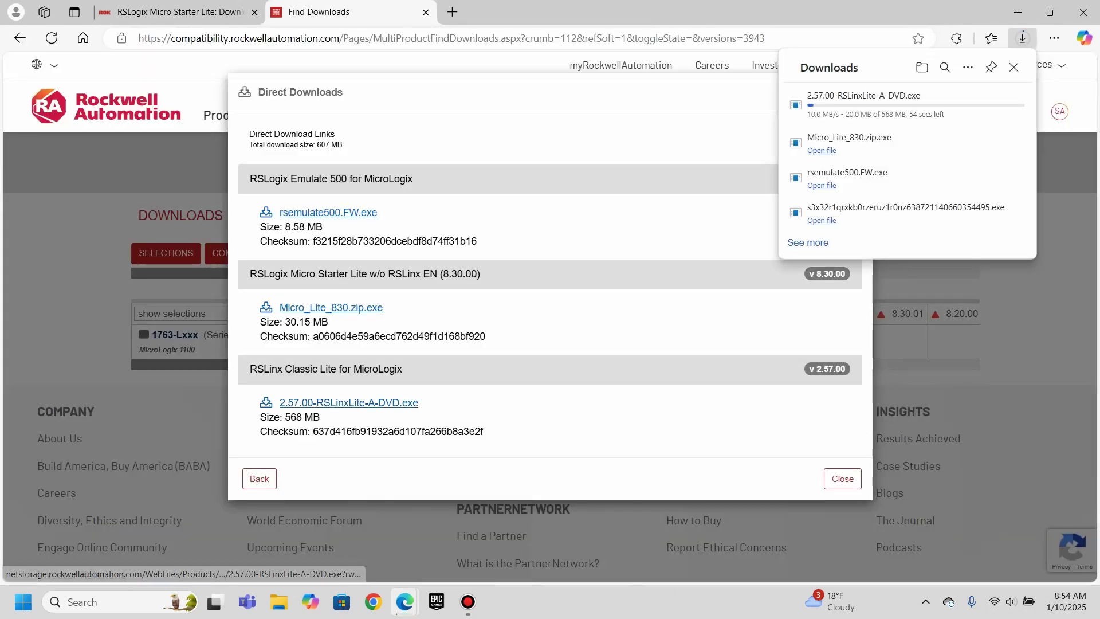